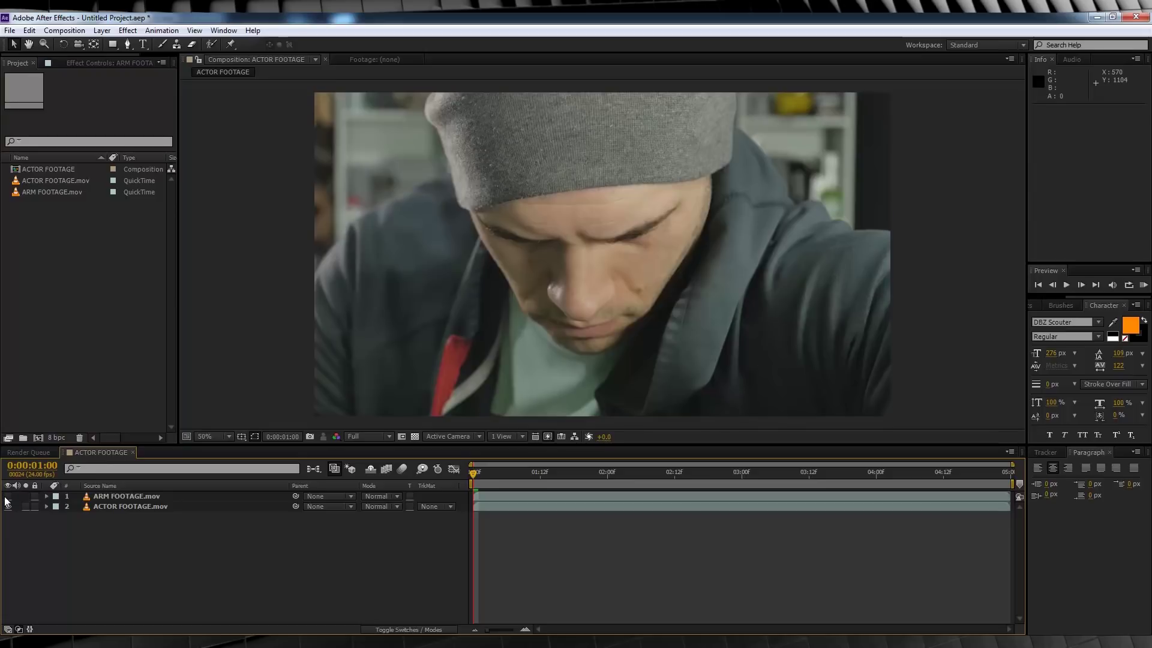
# Toggle the visibility of the ARM FOOTAGE.mov layer to compare both shots, leaving it visible above the actor footage
pyautogui.click(7, 496)
pyautogui.click(7, 497)
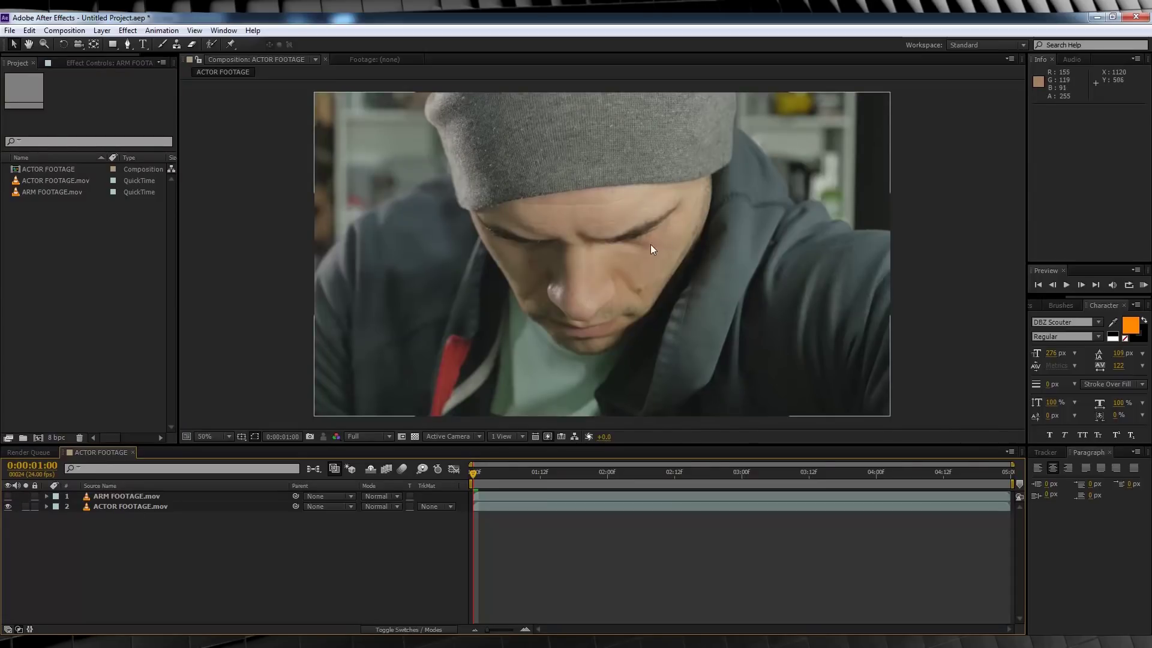
pyautogui.click(8, 497)
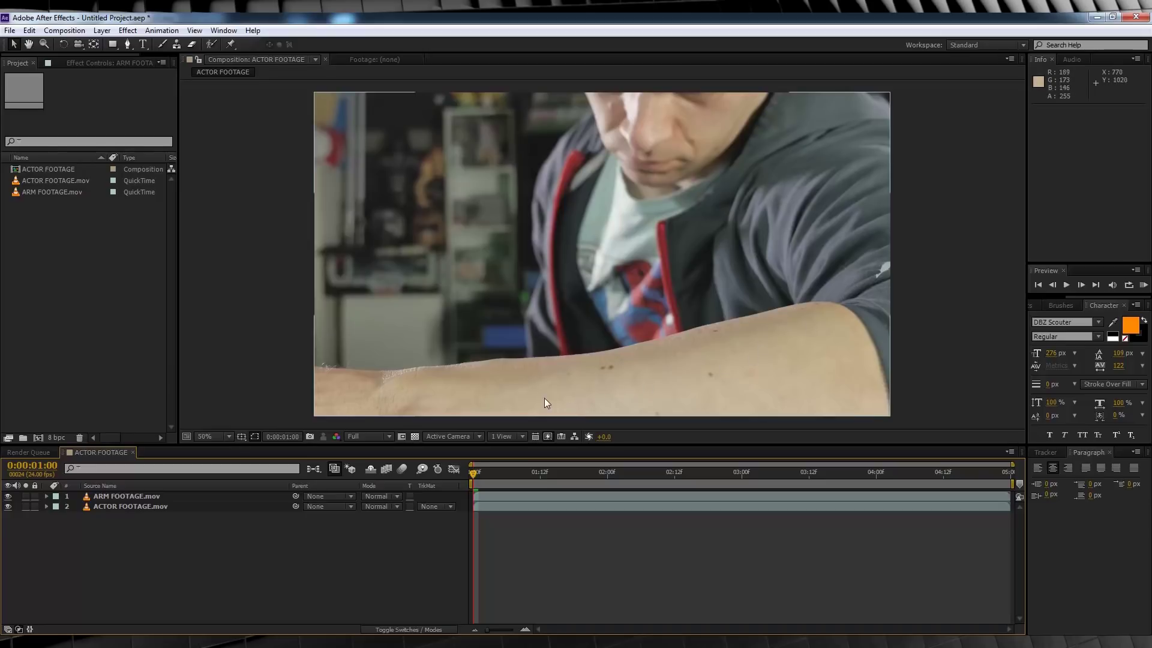
# Send the ARM FOOTAGE.mov layer to mocha AE and create the ARM FOOTAGE project with frames 0 to 95 at 24 fps
pyautogui.click(127, 495)
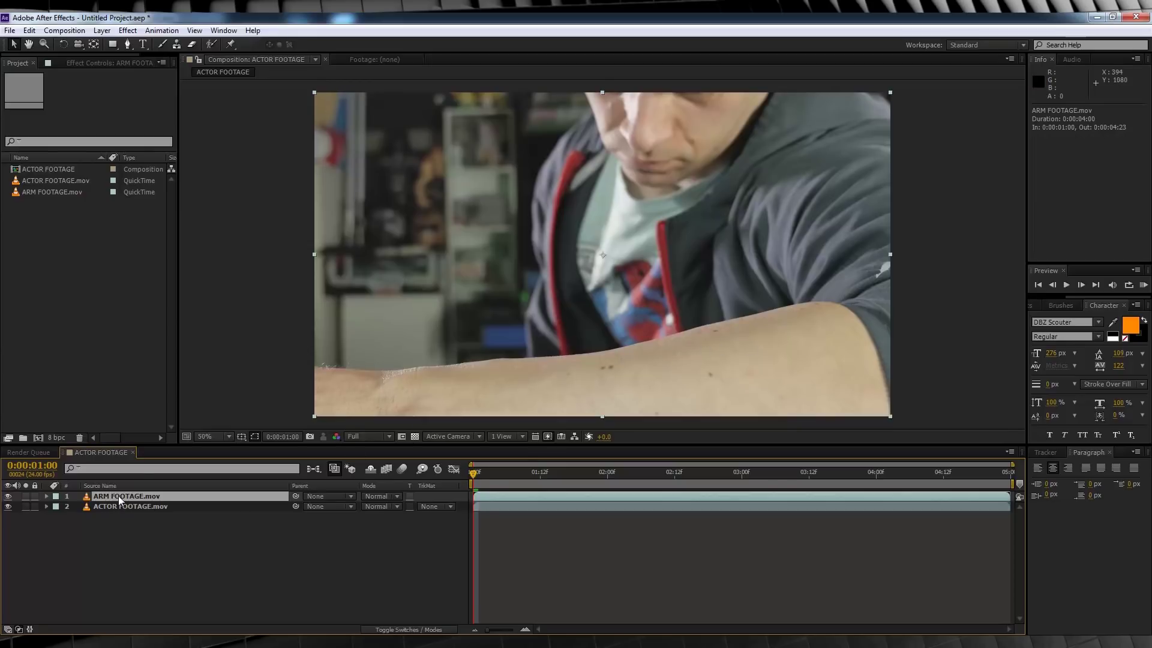
pyautogui.click(162, 30)
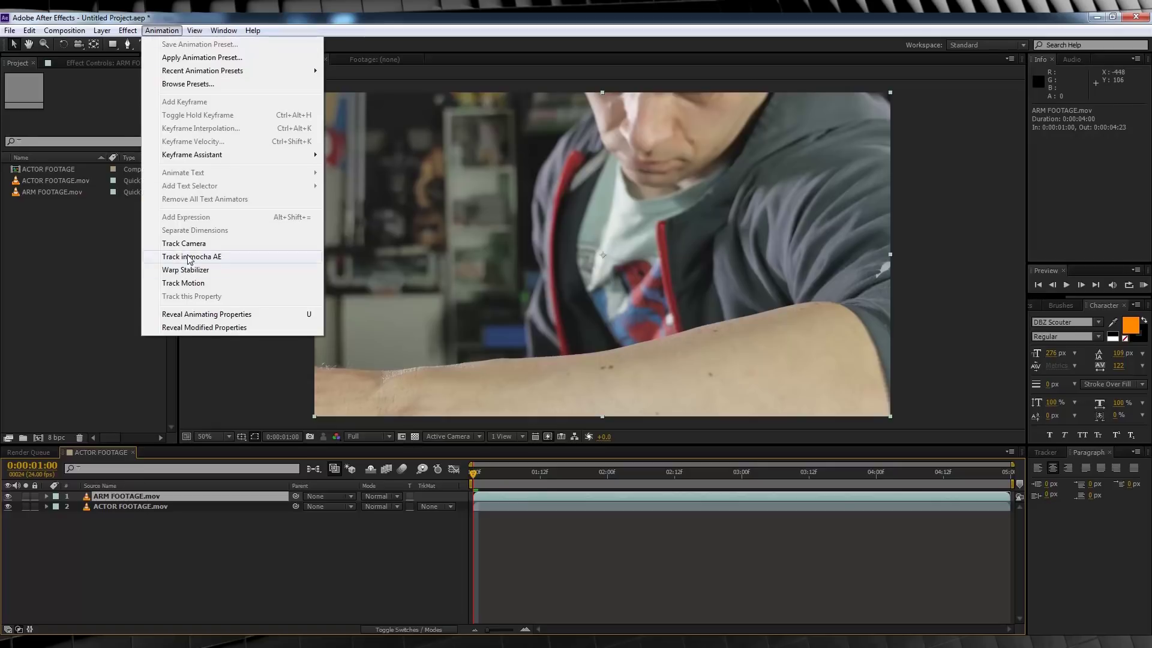
pyautogui.click(192, 270)
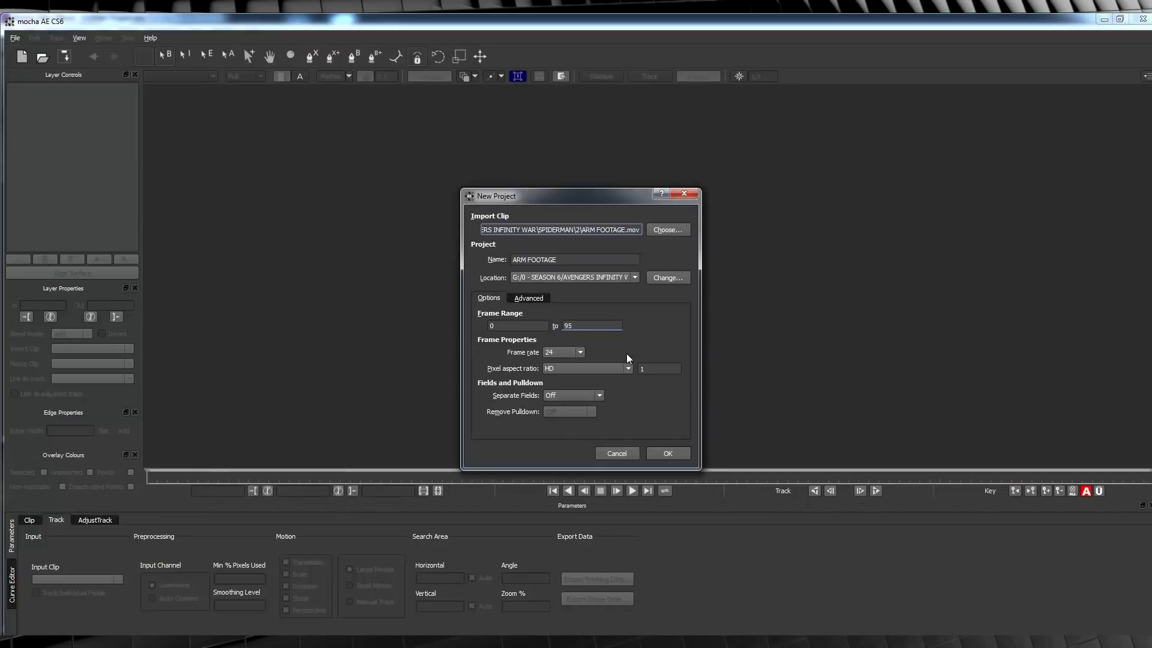
pyautogui.click(671, 454)
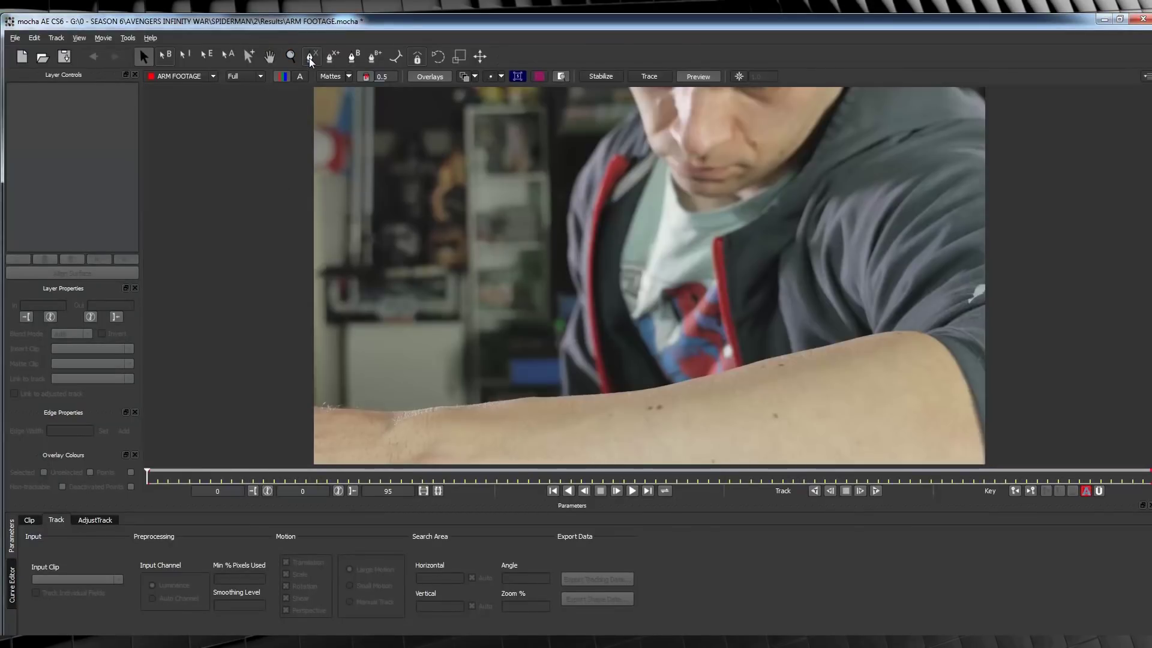
# Start an X-spline at the wrist and trace the arm's upper edge closely along the forearm
pyautogui.click(310, 60)
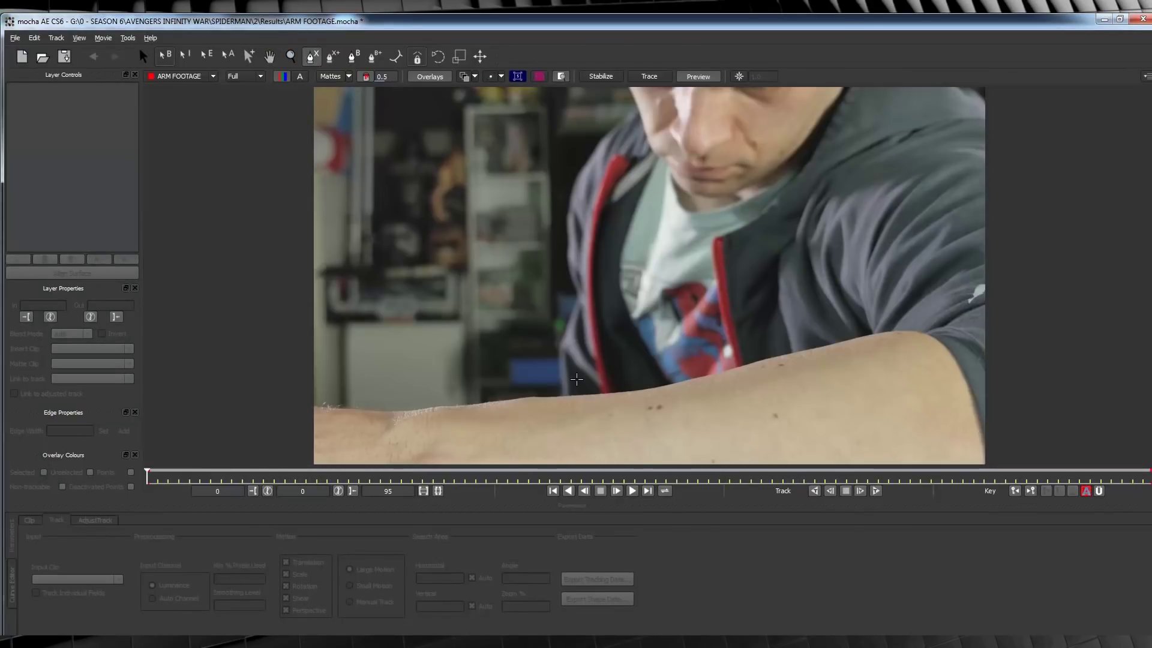
pyautogui.scroll(5, 399, 236)
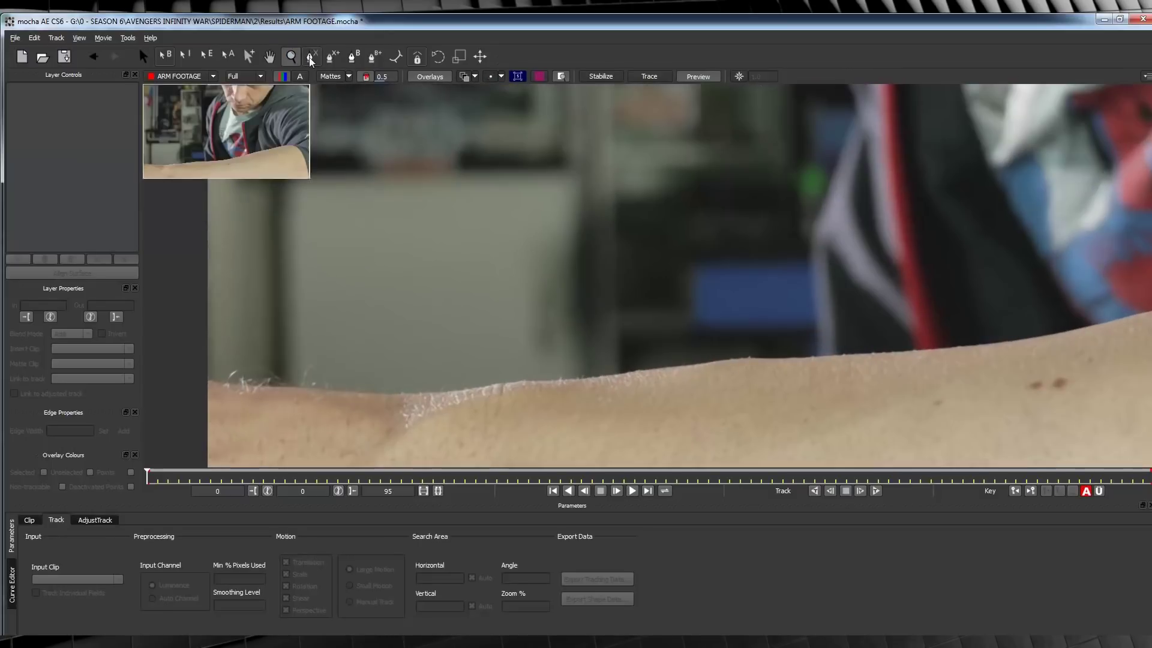
pyautogui.click(211, 382)
pyautogui.click(258, 386)
pyautogui.click(320, 388)
pyautogui.click(387, 394)
pyautogui.click(442, 395)
pyautogui.click(499, 383)
pyautogui.click(559, 381)
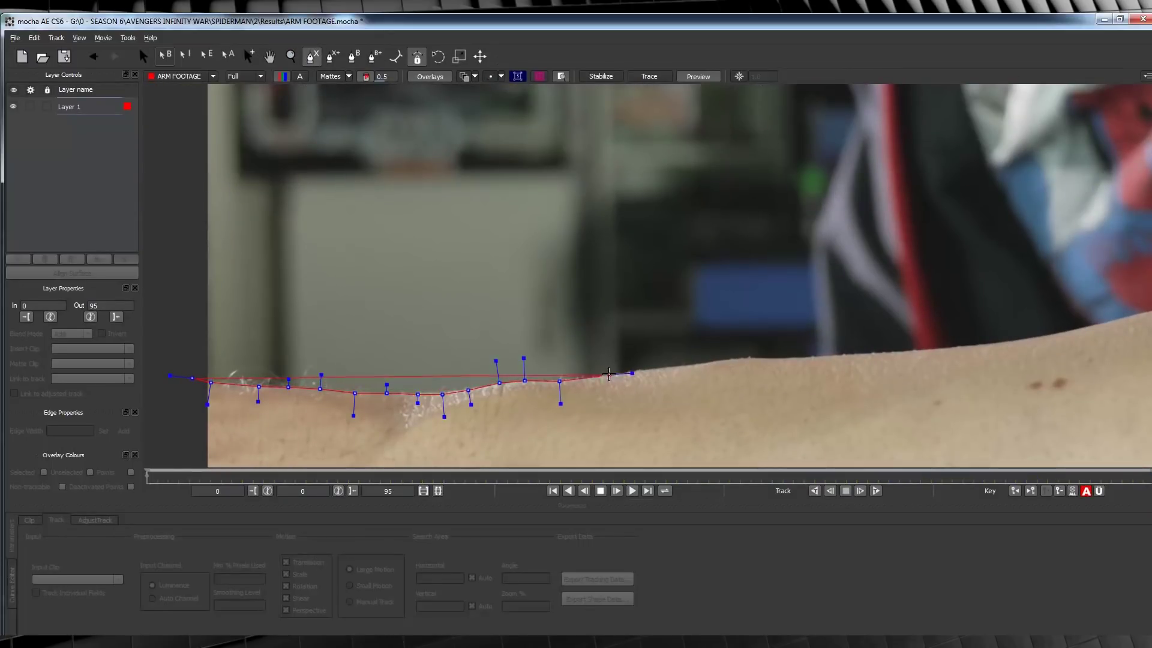
pyautogui.click(640, 372)
pyautogui.click(695, 363)
pyautogui.click(728, 358)
pyautogui.click(754, 357)
pyautogui.click(788, 358)
pyautogui.click(846, 353)
pyautogui.click(913, 350)
pyautogui.click(979, 342)
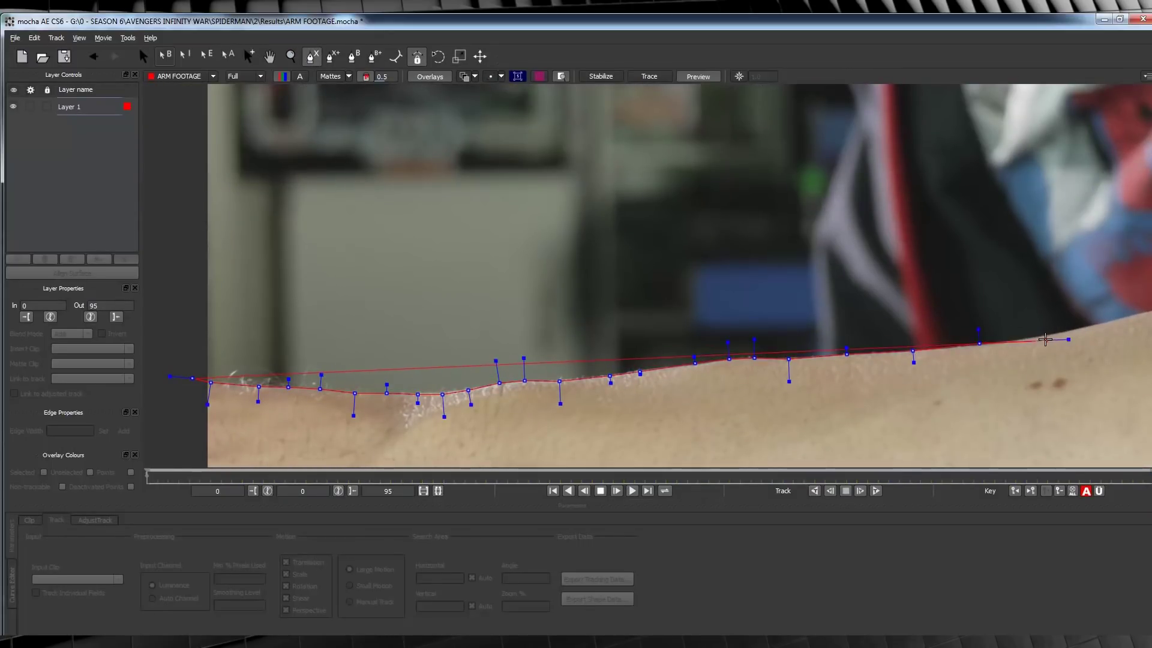
pyautogui.click(1045, 338)
pyautogui.click(1091, 325)
pyautogui.click(1131, 315)
pyautogui.scroll(-3, 1131, 315)
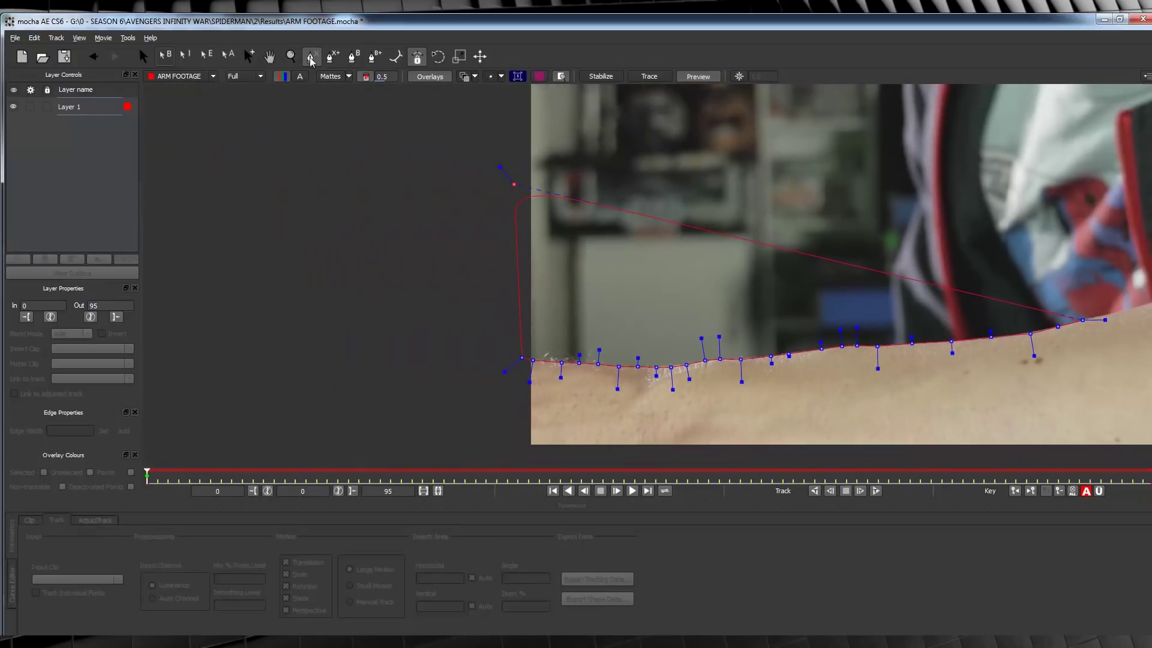
# Continue the X-spline along the arm's upper edge from the forearm to the bend at the sleeve
pyautogui.click(1119, 311)
pyautogui.moveTo(1120, 310); pyautogui.dragTo(703, 290)
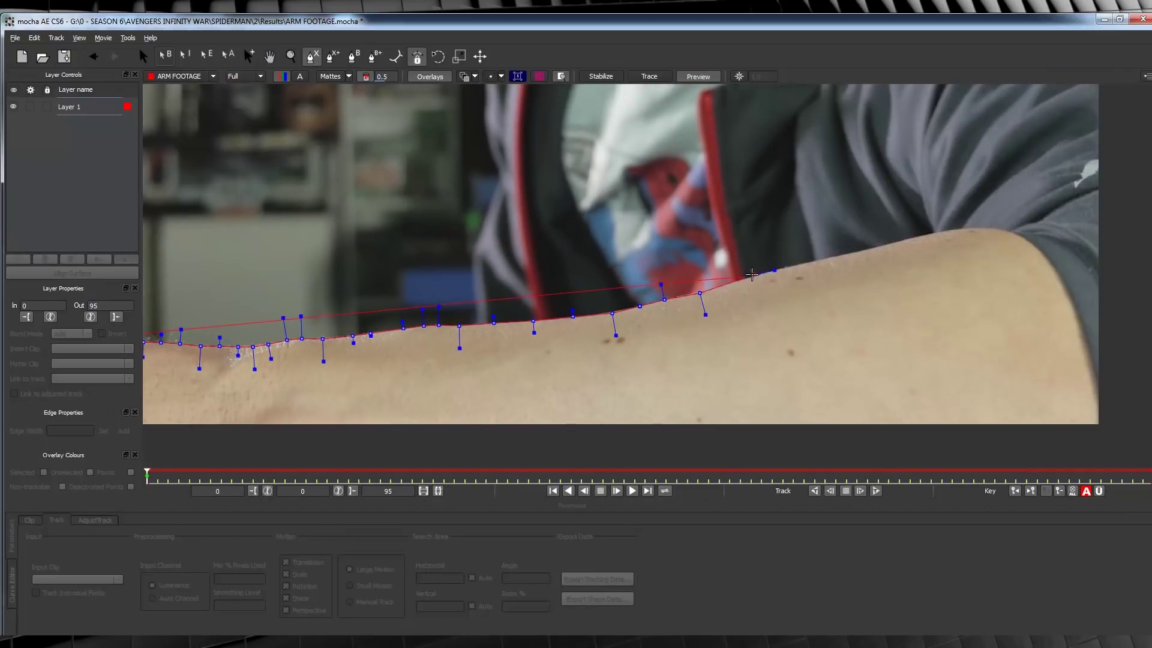
pyautogui.click(747, 277)
pyautogui.click(789, 265)
pyautogui.click(838, 257)
pyautogui.click(878, 248)
pyautogui.click(920, 235)
pyautogui.click(946, 231)
pyautogui.click(987, 228)
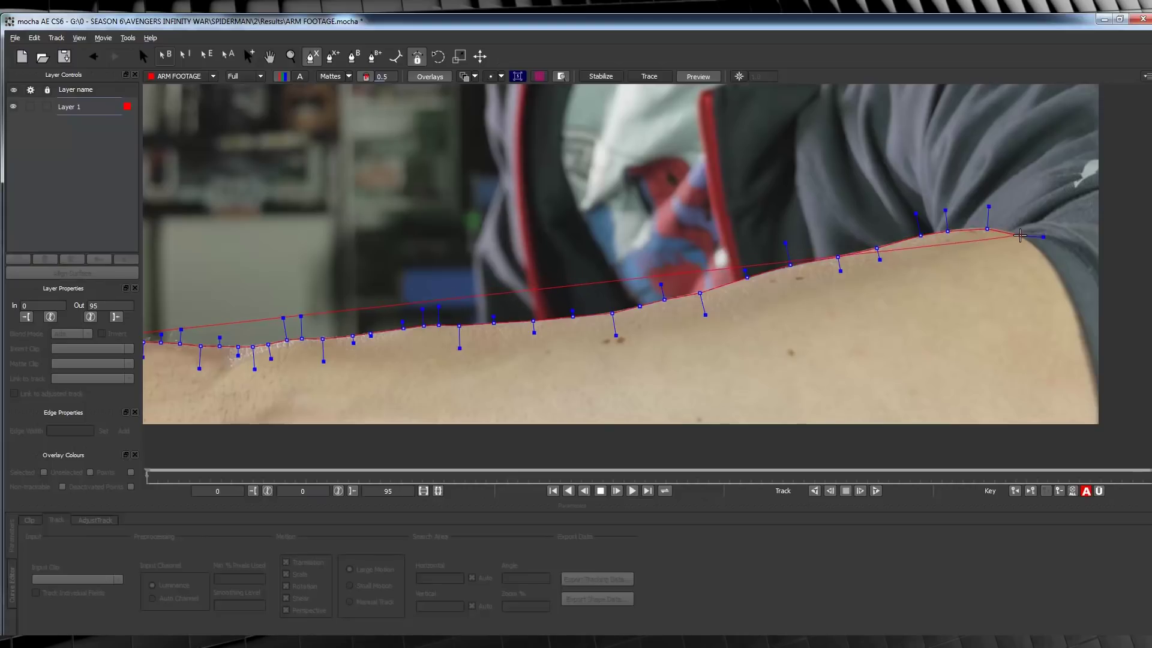
# Extend the X-spline across the sleeve and around the outside of the frame below the arm, closing the shape at the wrist
pyautogui.click(1012, 231)
pyautogui.click(1020, 226)
pyautogui.click(1037, 224)
pyautogui.click(1057, 223)
pyautogui.click(1070, 225)
pyautogui.click(1091, 225)
pyautogui.click(1110, 227)
pyautogui.click(1113, 449)
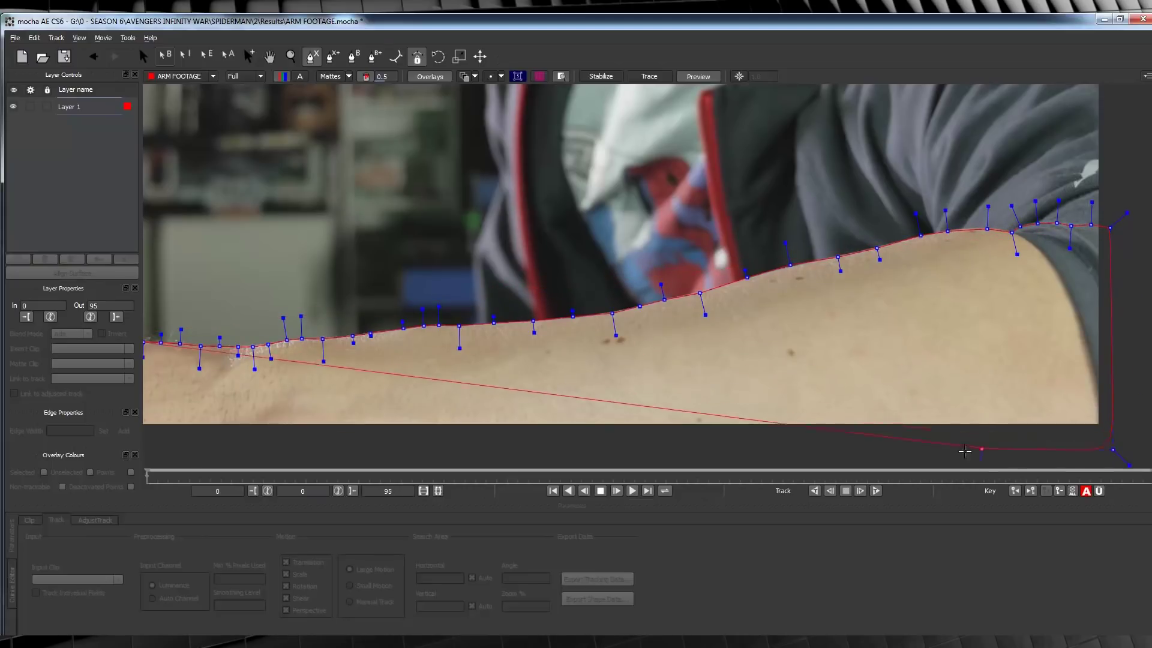
pyautogui.click(157, 443)
pyautogui.moveTo(234, 272); pyautogui.dragTo(436, 219)
pyautogui.click(76, 115)
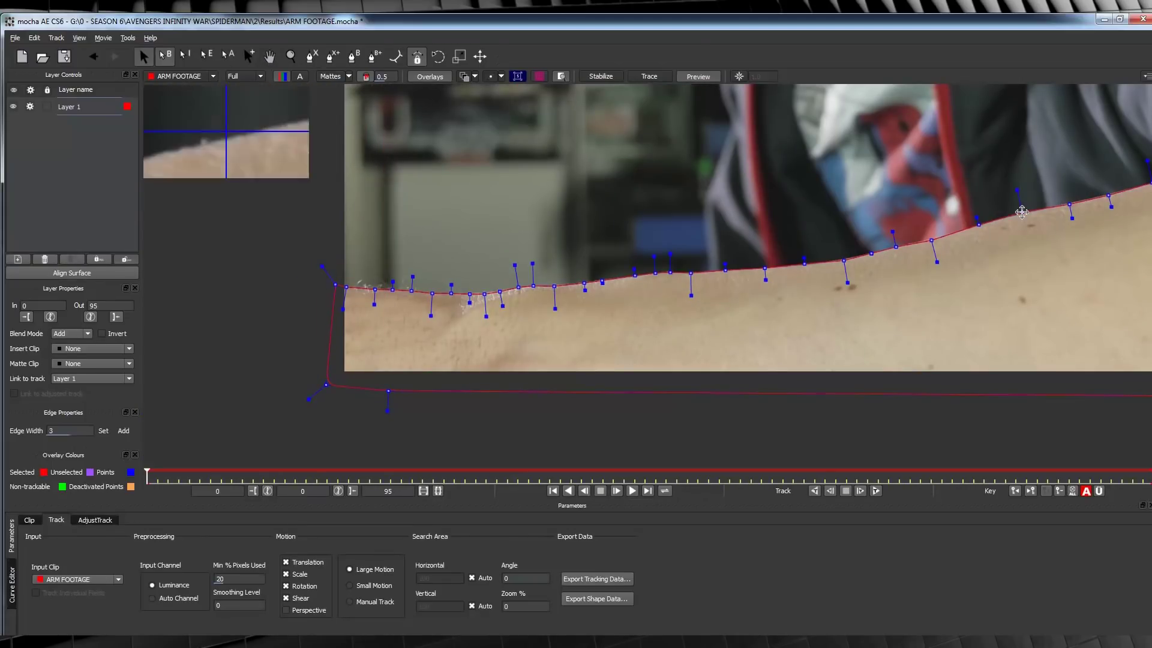
# Adjust the curve tension of all the spline's points together and track the arm layer forward to the last frame
pyautogui.click(324, 264)
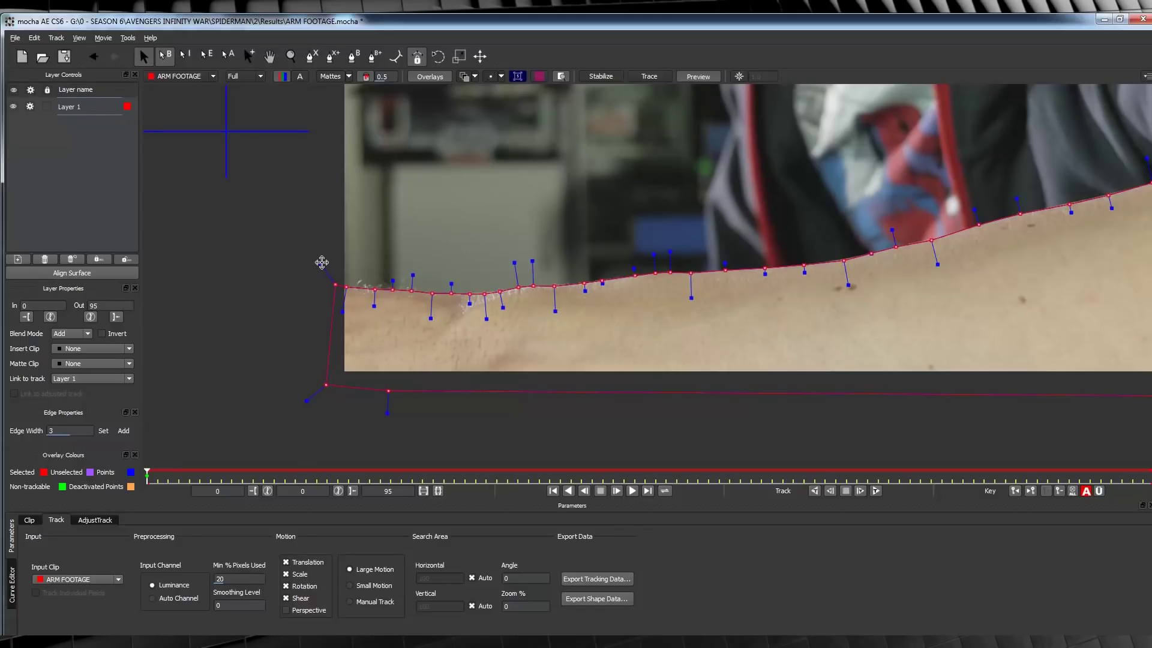
pyautogui.moveTo(324, 264)
pyautogui.mouseDown()
pyautogui.moveTo(290, 255)
pyautogui.moveTo(323, 269)
pyautogui.mouseUp()
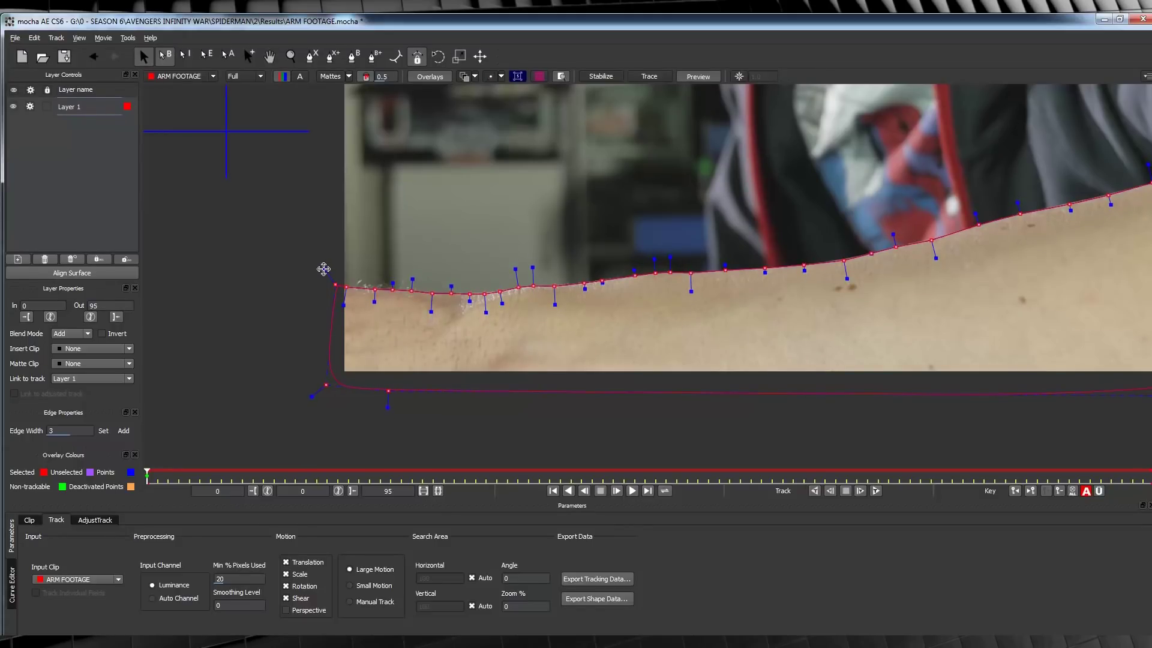
pyautogui.scroll(-2, 494, 291)
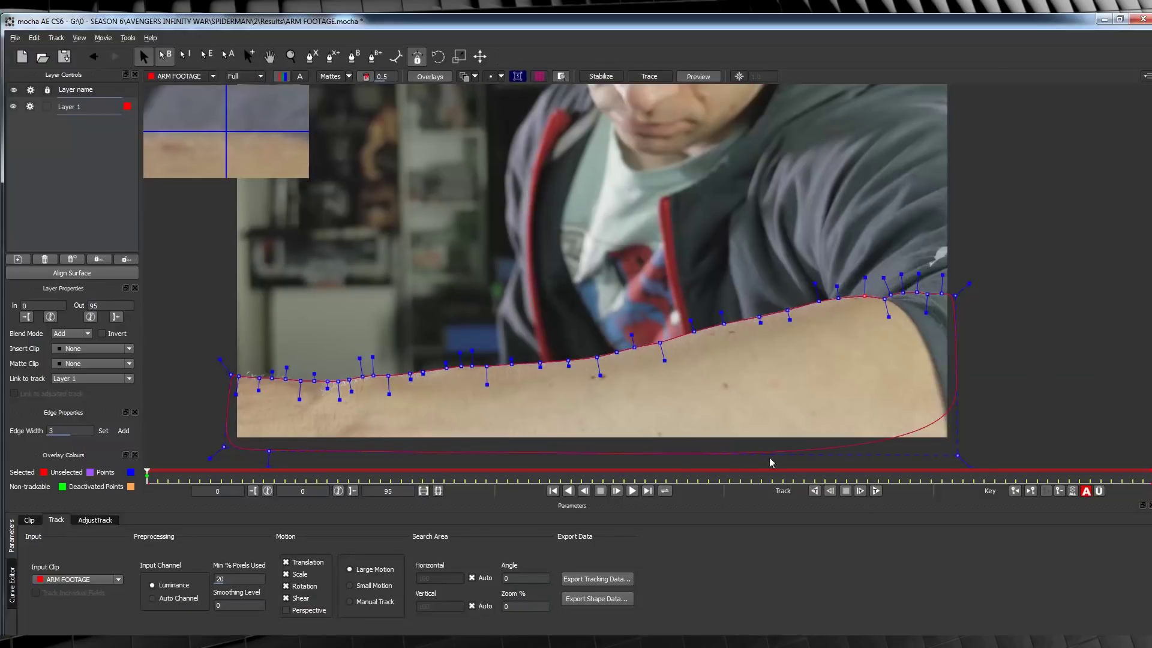
pyautogui.click(877, 492)
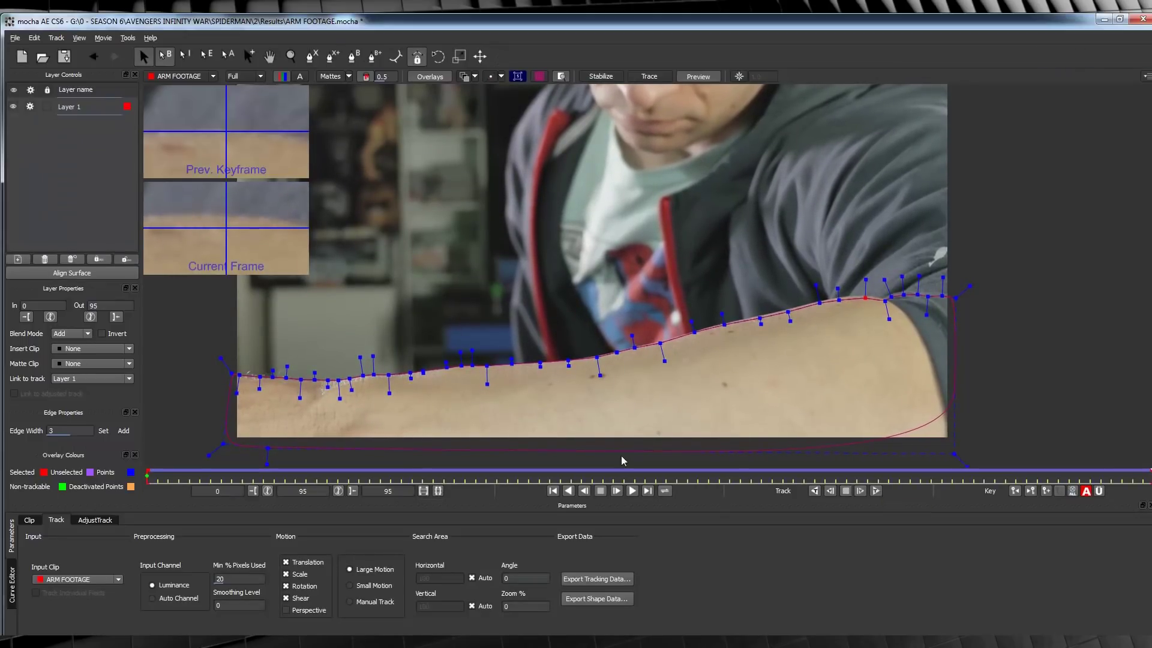
# Correct the spline points along the arm's edge at frames 44 and 95, and pull the shape's lower sleeve-side corner outward at frame 44
pyautogui.moveTo(772, 475); pyautogui.dragTo(613, 476)
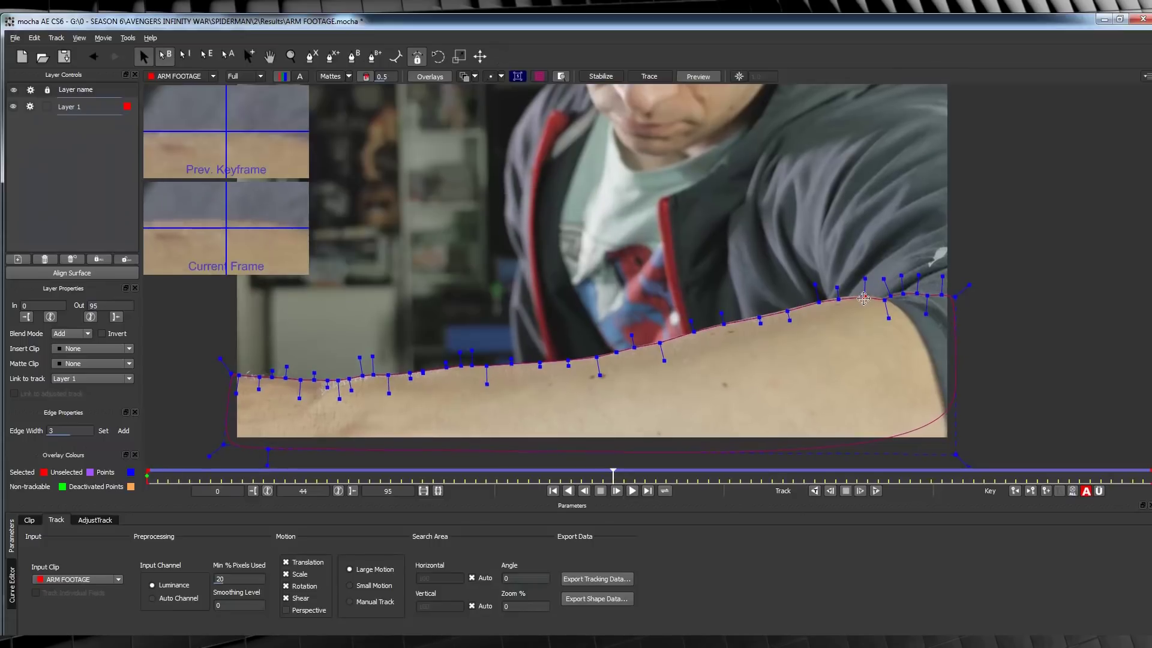
pyautogui.click(759, 318)
pyautogui.click(1130, 479)
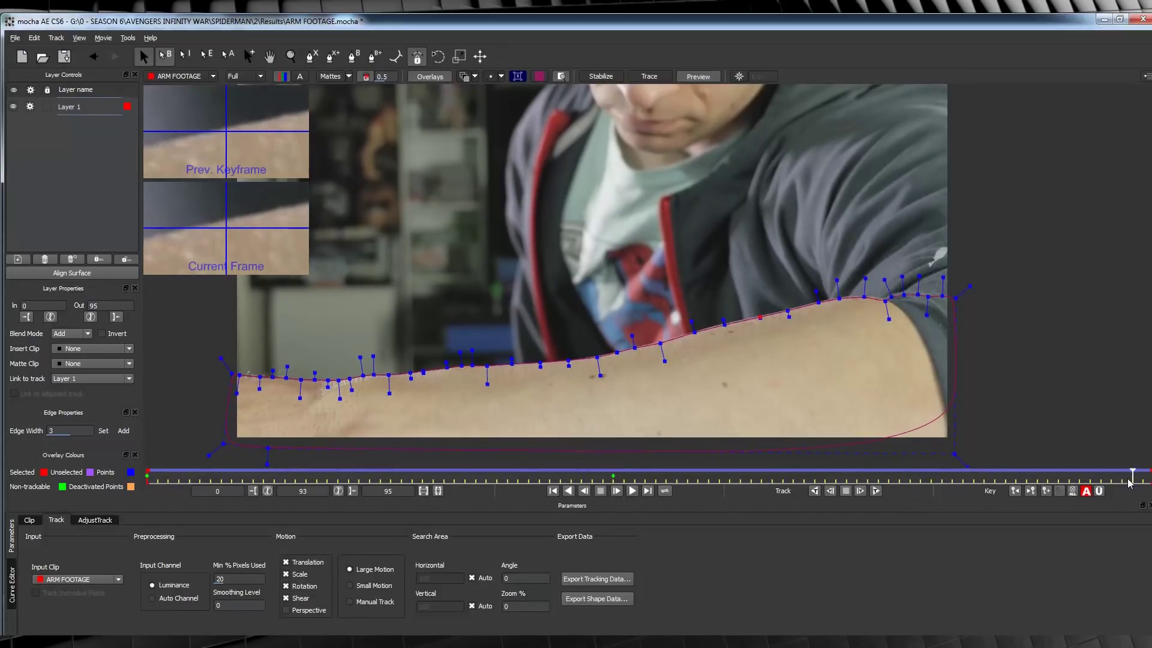
pyautogui.moveTo(1130, 483); pyautogui.dragTo(1147, 480)
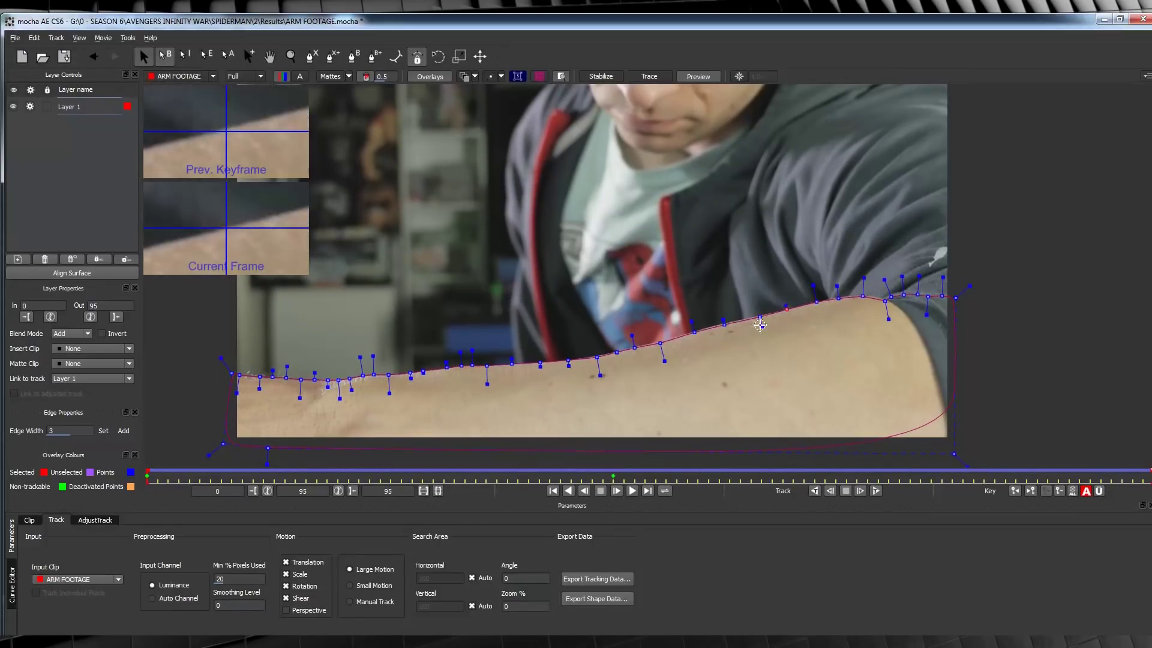
pyautogui.click(661, 342)
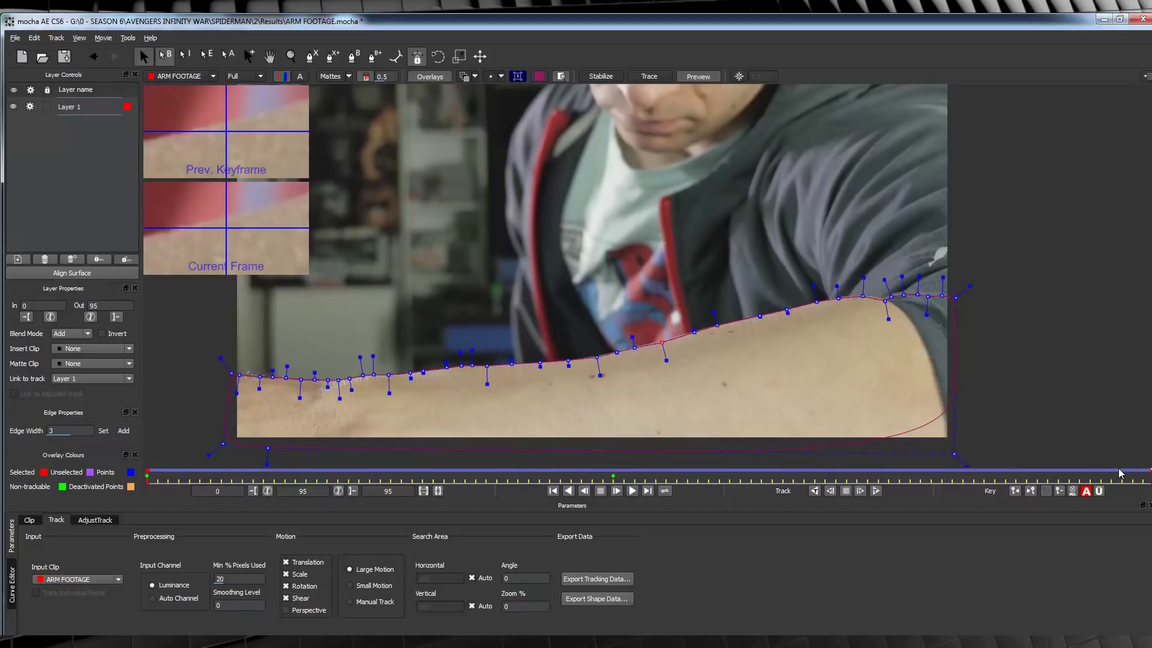
pyautogui.hotkey('ctrl', 'Left')
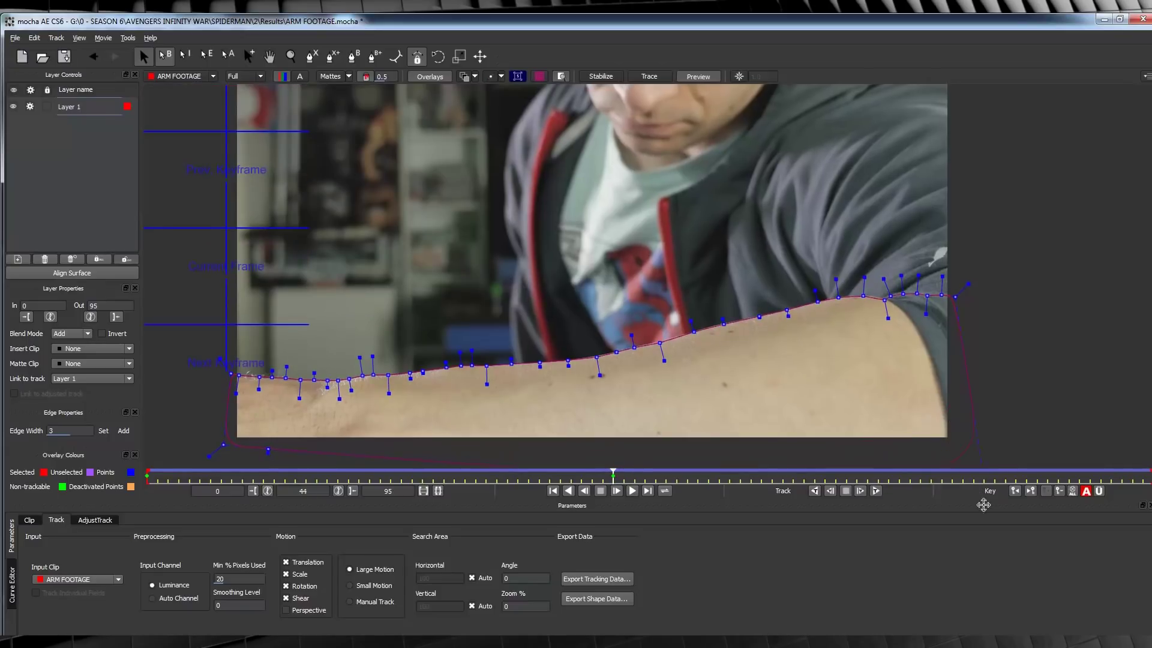
# Return to frame 0 and copy the selected layer's shape data to the clipboard as mocha shape data for AE
pyautogui.hotkey('ctrl', 'Left')
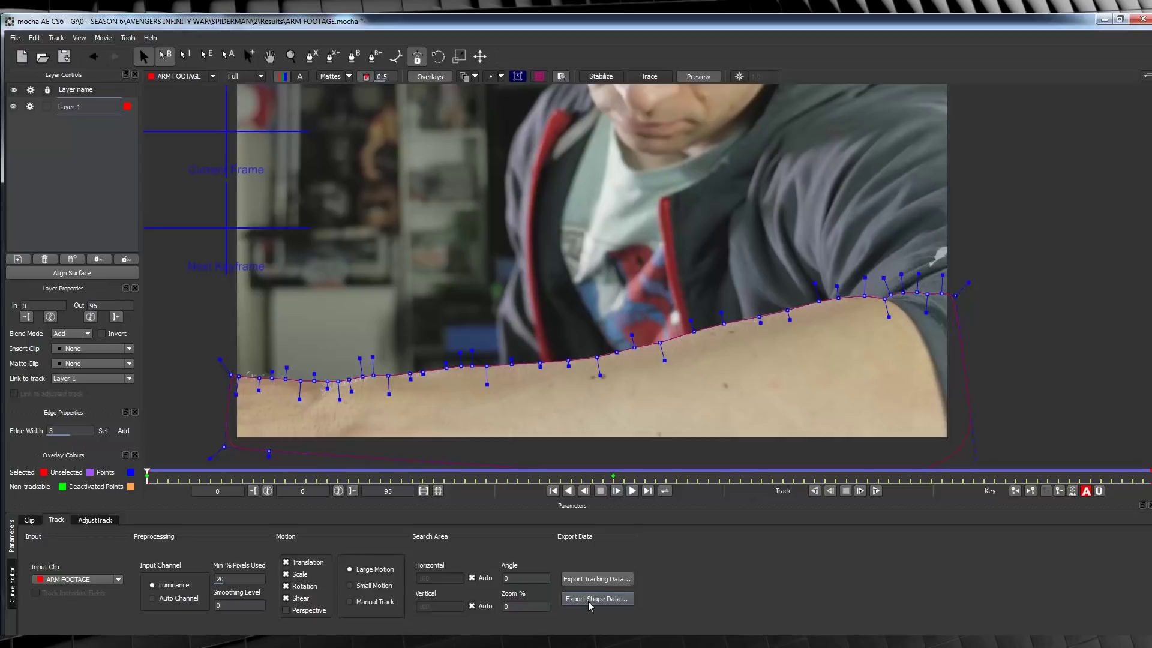
pyautogui.click(589, 602)
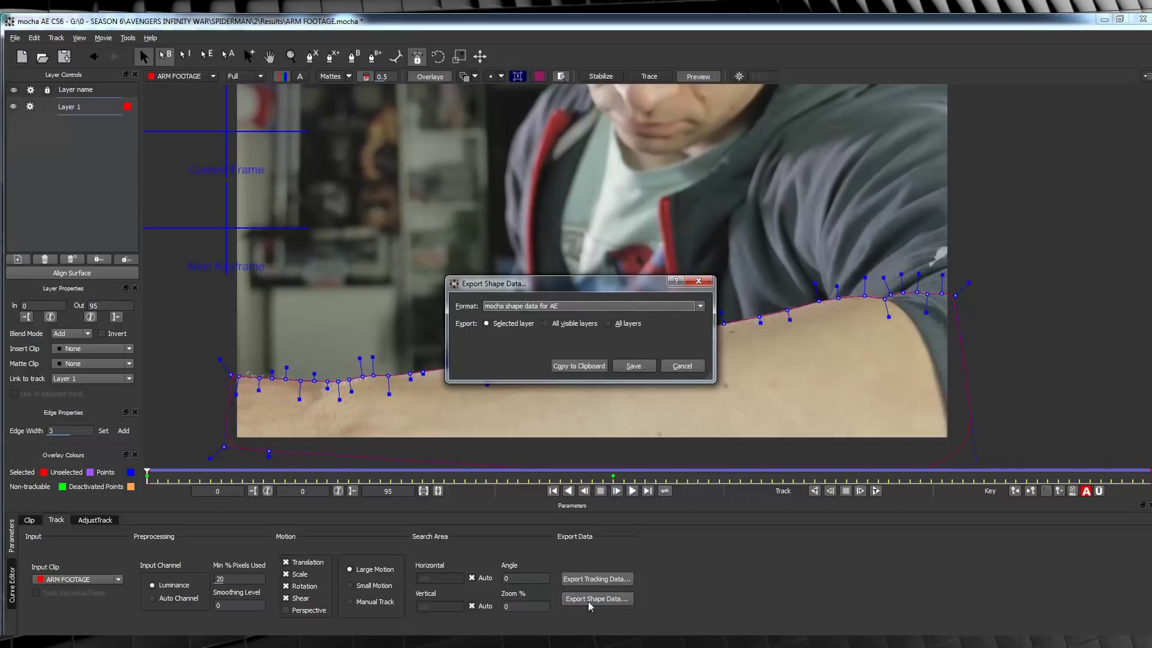
pyautogui.click(579, 366)
# Switch to After Effects and paste the mocha shape data onto the ARM FOOTAGE.mov layer
pyautogui.hotkey('alt', 'Tab')
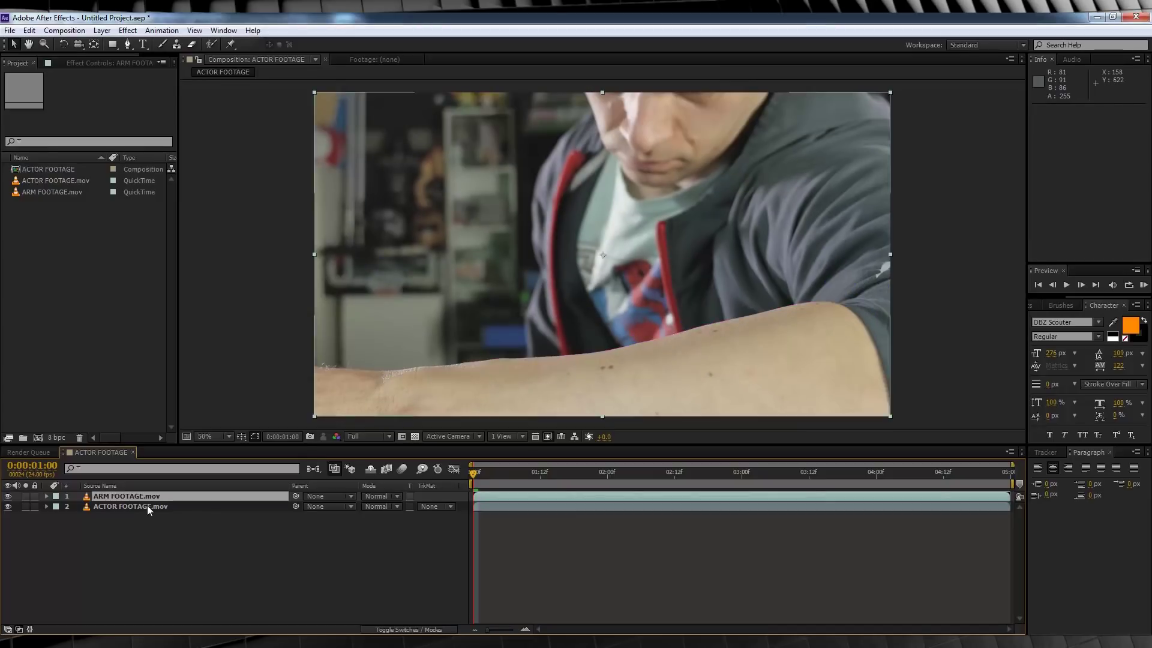
pyautogui.click(126, 497)
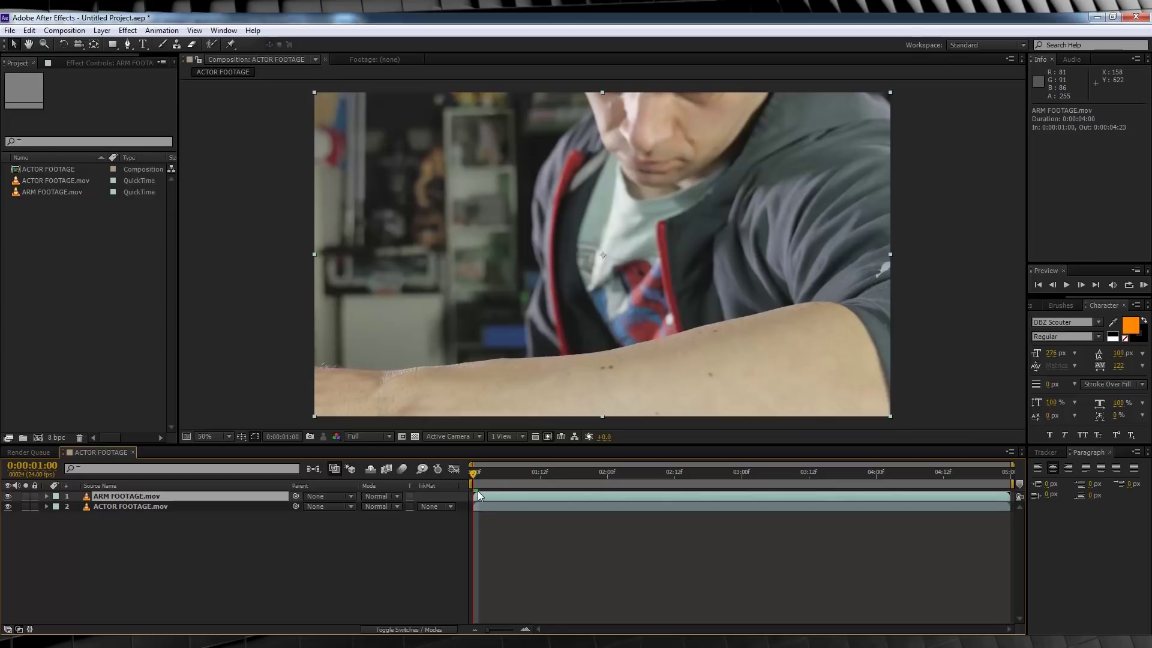
pyautogui.hotkey('ctrl', 'v')
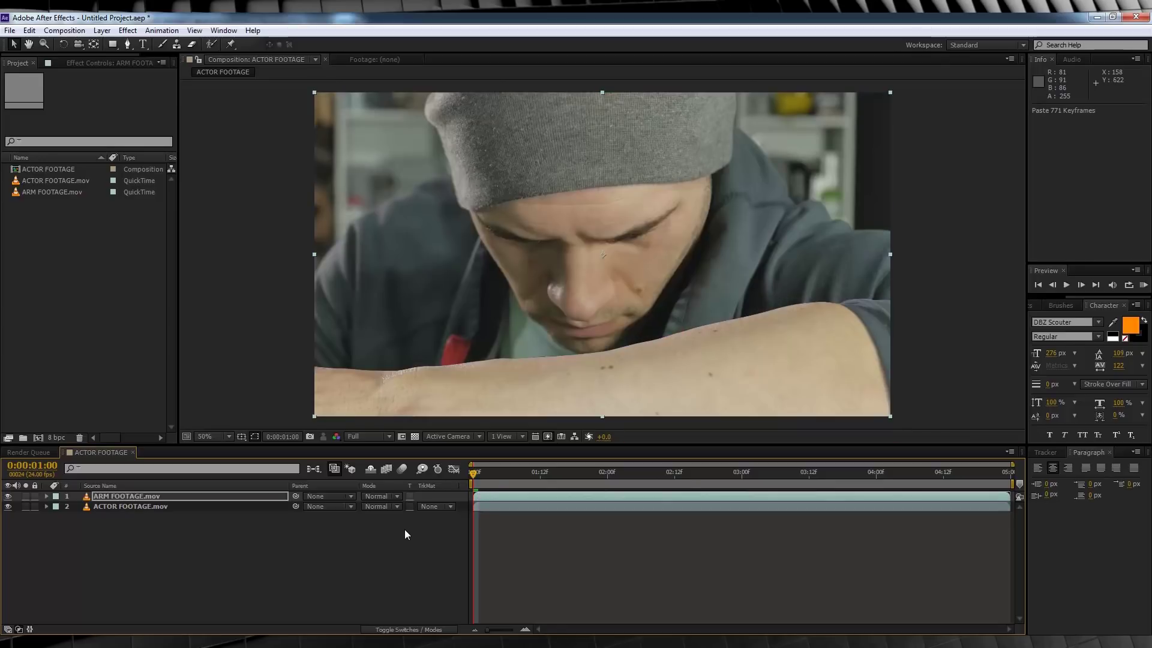
# Pre-compose the ARM FOOTAGE.mov layer as ARM FOOTAGE.mov Comp 1, moving all attributes into the new composition
pyautogui.click(110, 494)
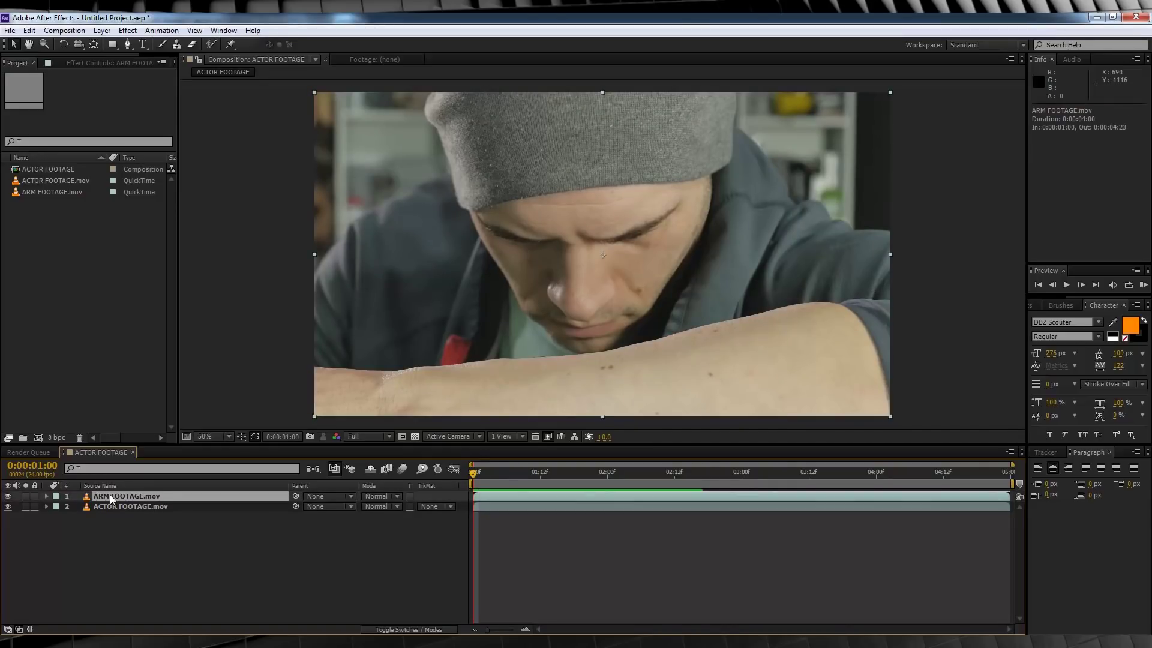
pyautogui.hotkey('ctrl', 'shift', 'c')
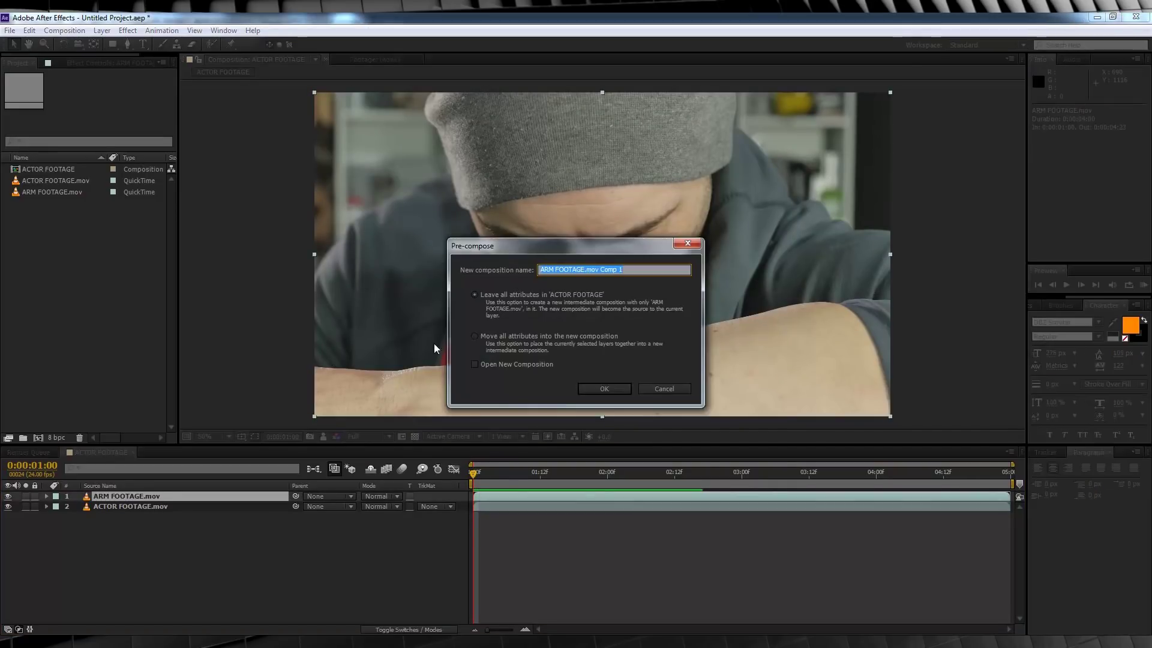
pyautogui.click(483, 336)
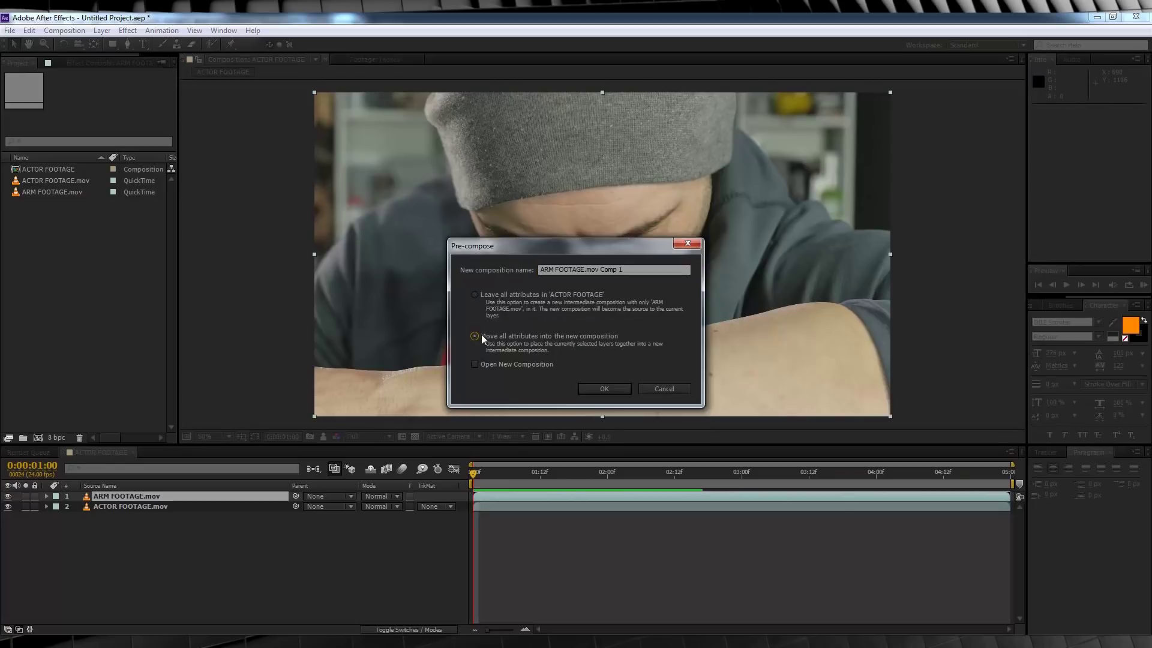
pyautogui.click(610, 388)
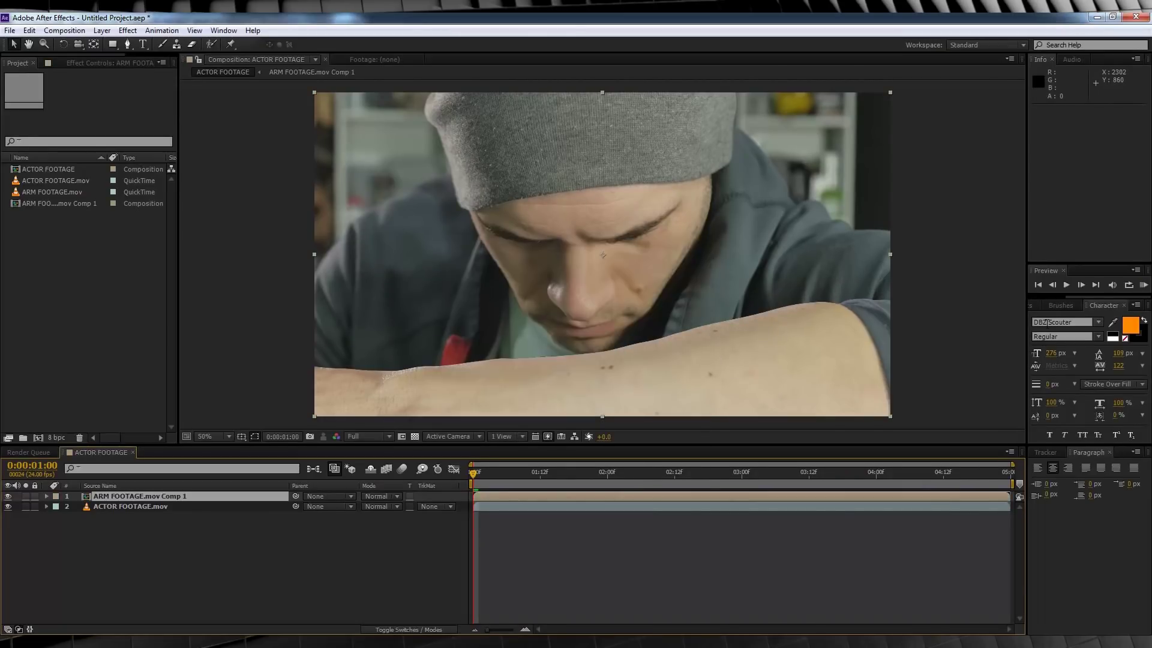
# Find the matte effects and apply Matte Choker to the ARM FOOTAGE.mov Comp 1 layer
pyautogui.click(1030, 305)
pyautogui.click(1065, 318)
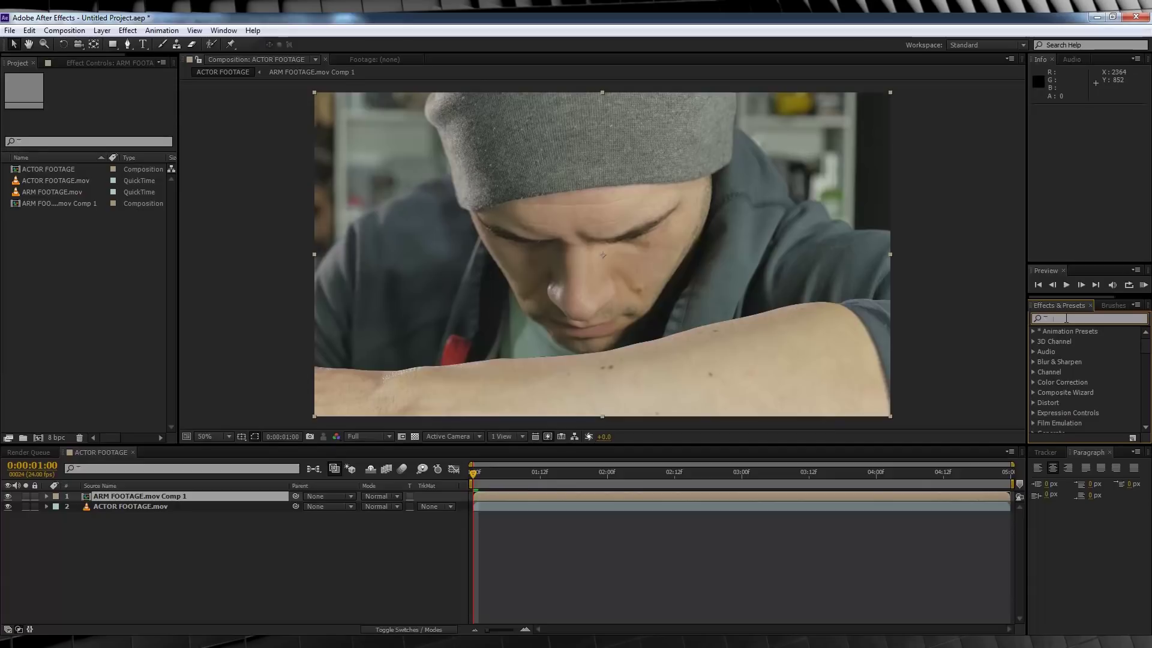
pyautogui.write('matte')
pyautogui.scroll(-3, 1111, 375)
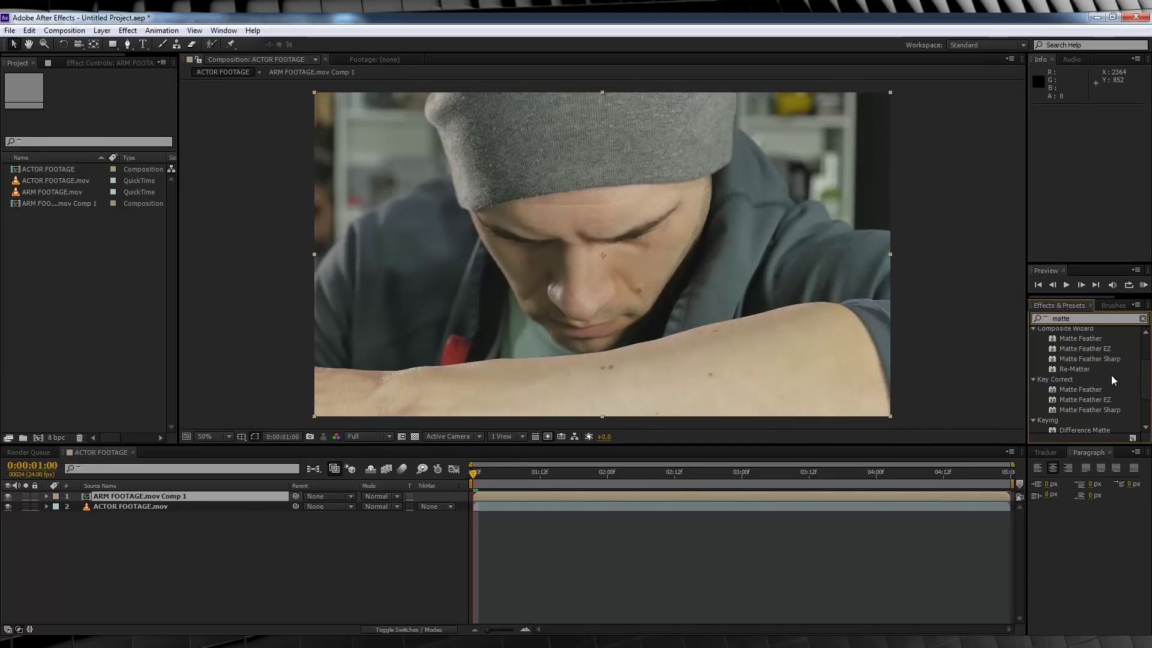
pyautogui.moveTo(1082, 396); pyautogui.dragTo(140, 495)
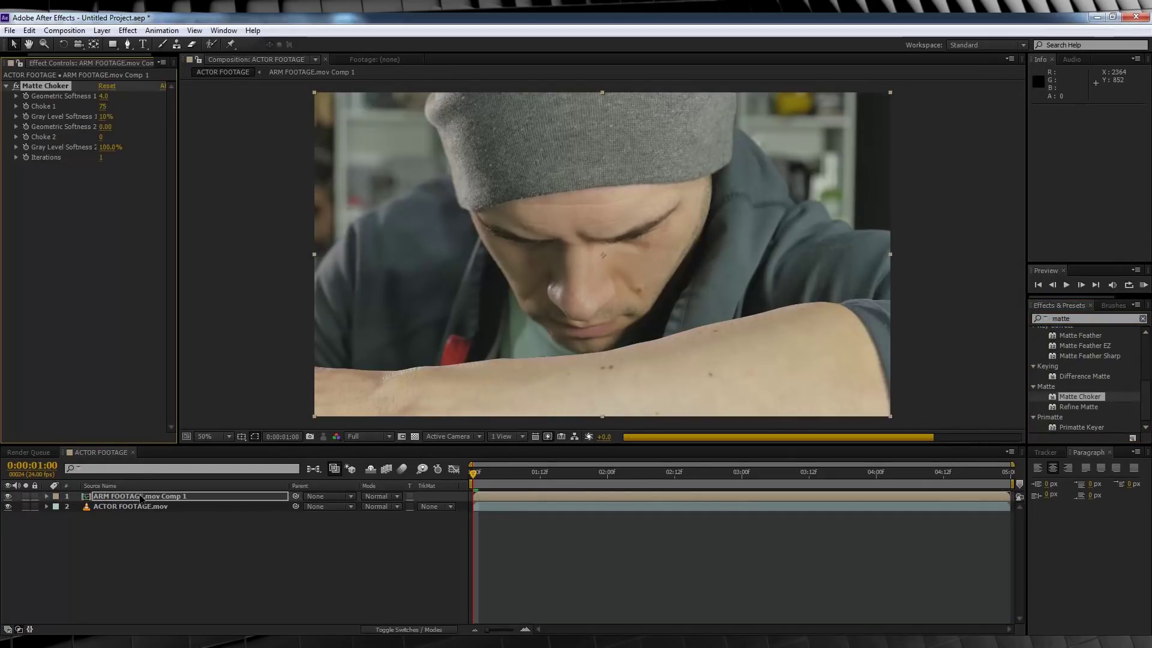
# Set Matte Choker's Choke 1 to 100 and Gray Level Softness 1 to 39%, and compare the edge with the effect toggled
pyautogui.click(102, 105)
pyautogui.press('Return')
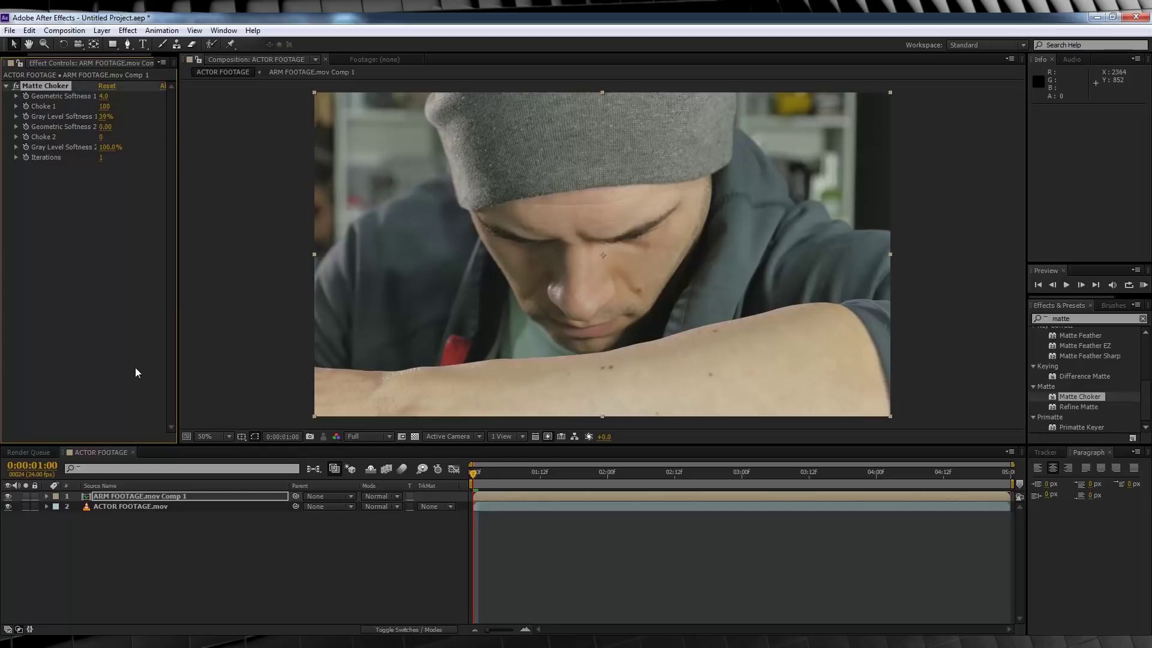
pyautogui.click(17, 86)
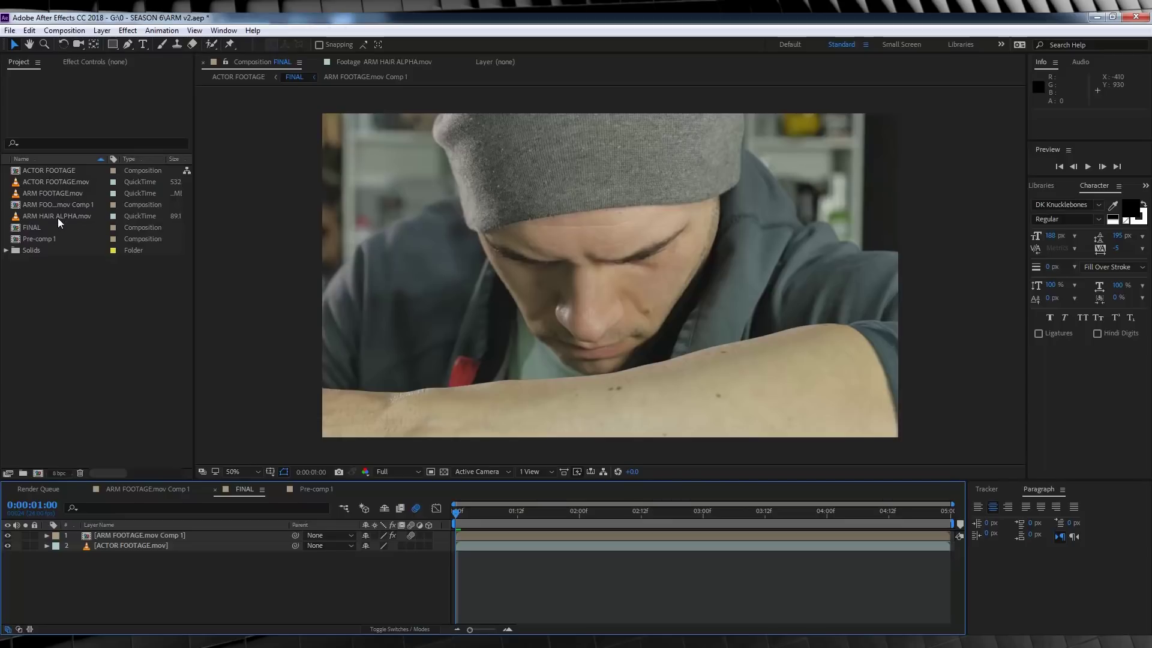
# Inspect the ARM HAIR ALPHA.mov footage by scrubbing through it, and return to the FINAL composition
pyautogui.click(56, 217)
pyautogui.click(372, 62)
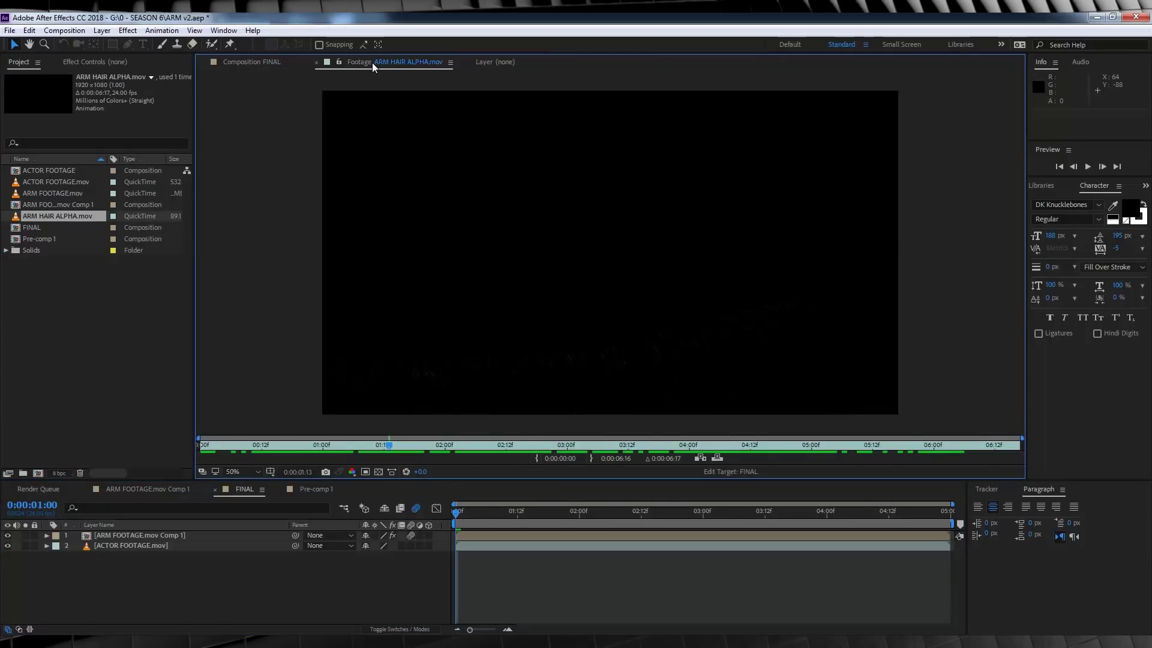
pyautogui.click(262, 444)
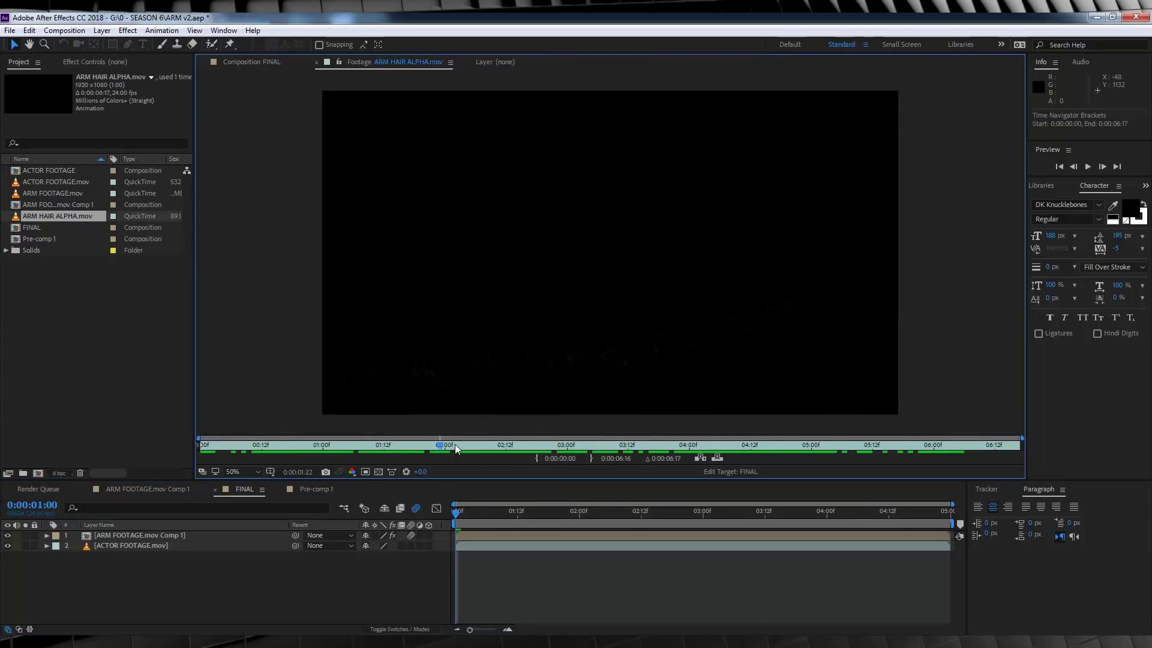
pyautogui.moveTo(455, 444); pyautogui.dragTo(556, 448)
pyautogui.moveTo(758, 433); pyautogui.dragTo(694, 445)
pyautogui.click(248, 62)
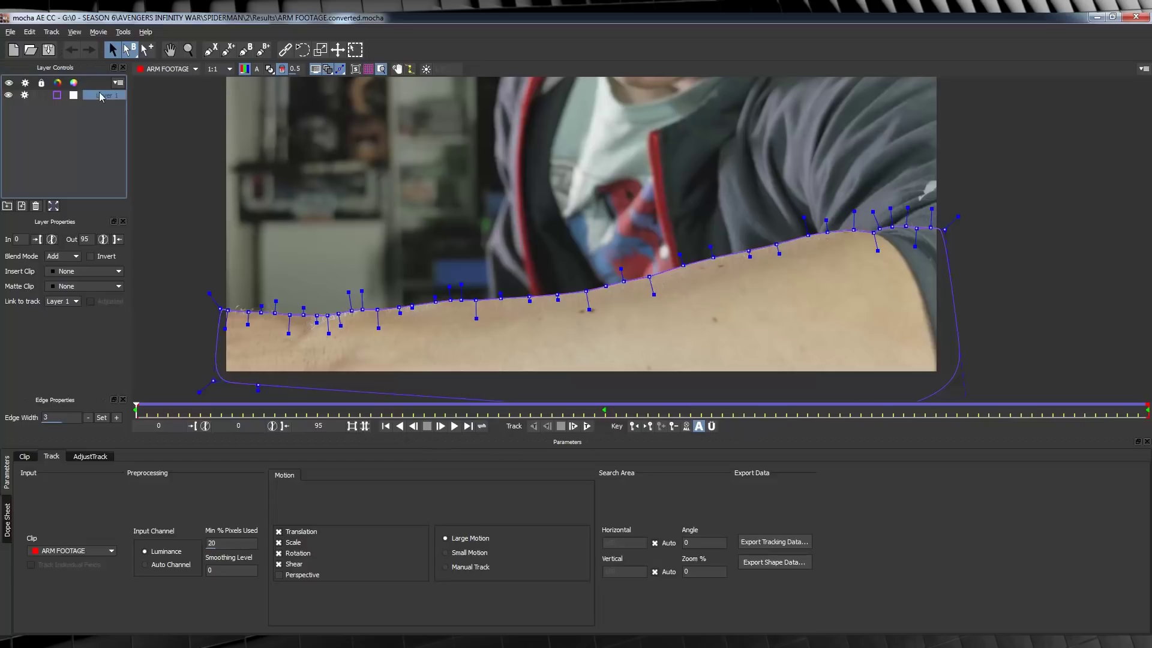
# Copy Layer 1's tracking data from mocha as After Effects Transform Data [position, scale and rotation], and switch back to After Effects
pyautogui.click(790, 543)
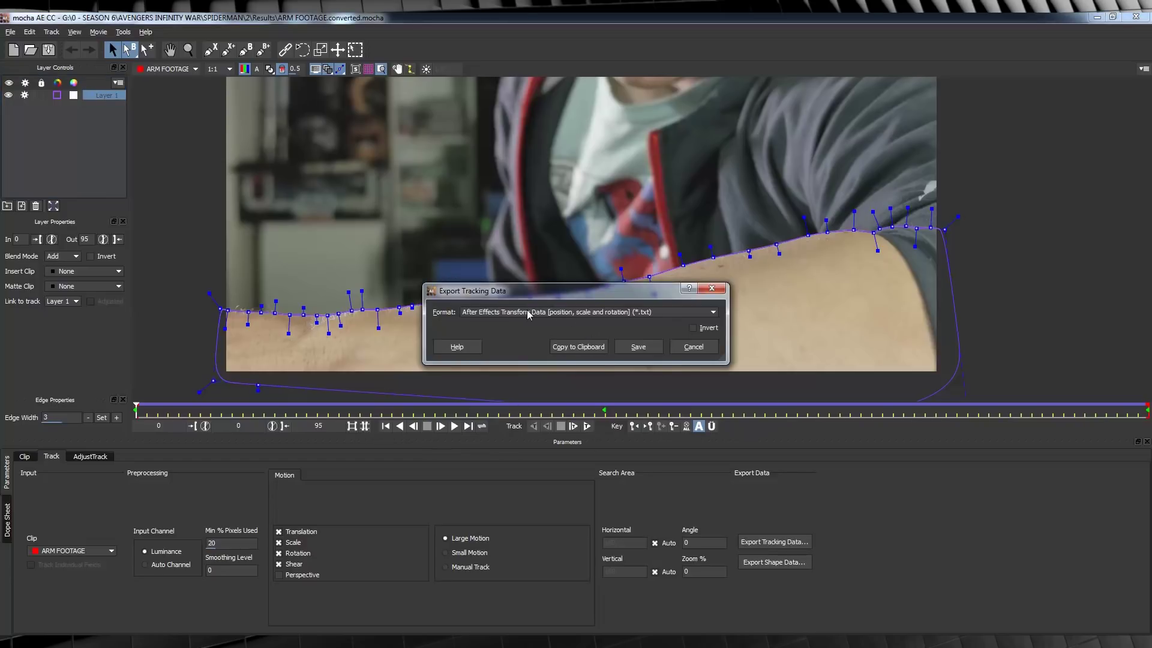
pyautogui.click(577, 348)
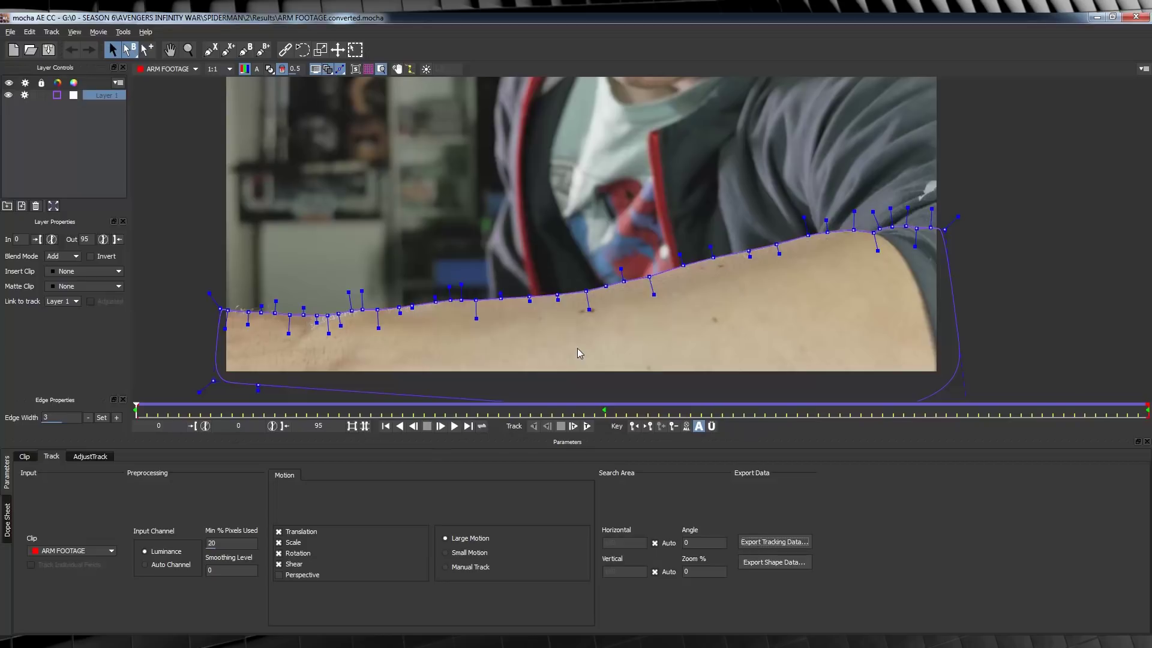
pyautogui.hotkey('alt', 'Tab')
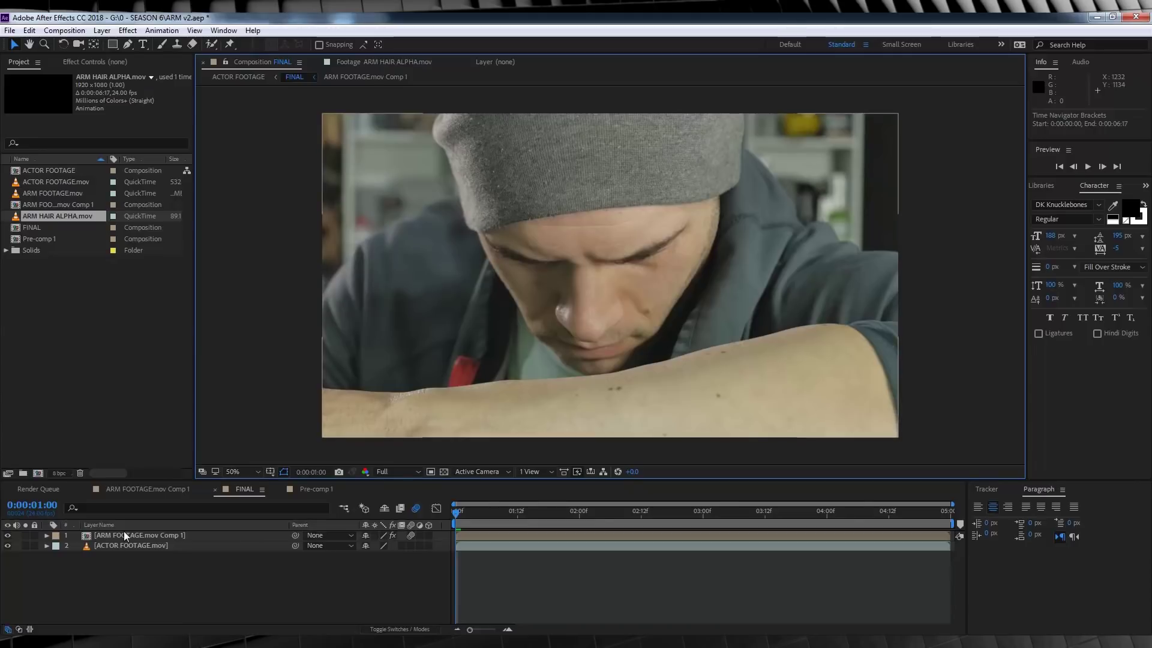
# Create a null object in the FINAL composition and paste the mocha tracking data onto it
pyautogui.click(102, 31)
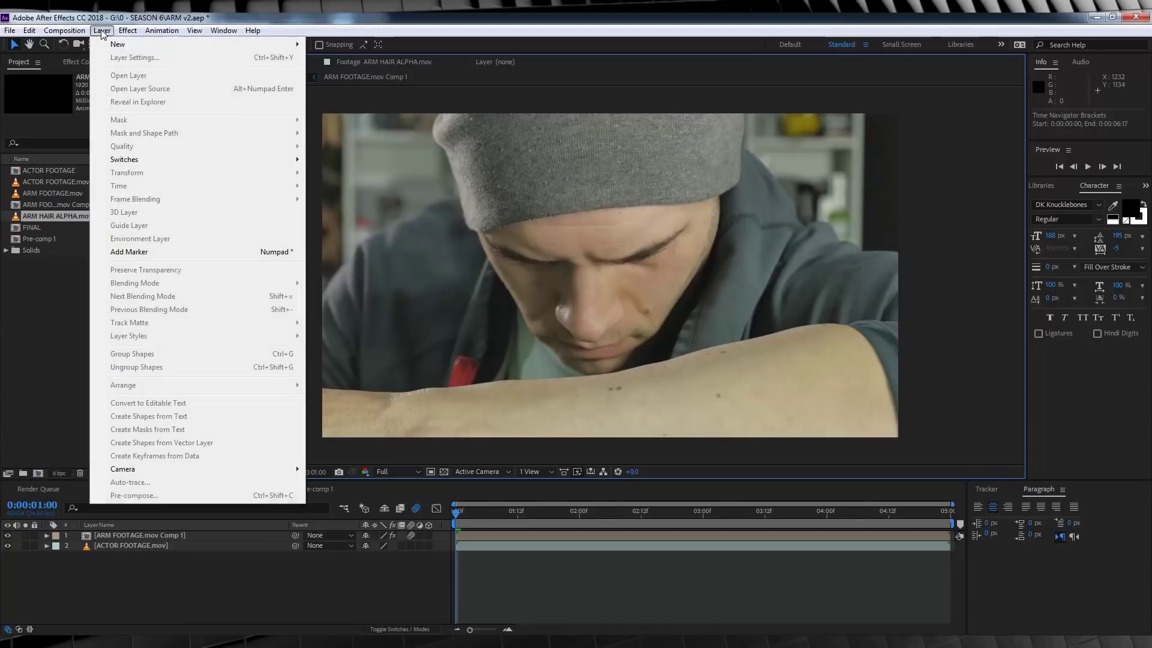
pyautogui.moveTo(107, 45)
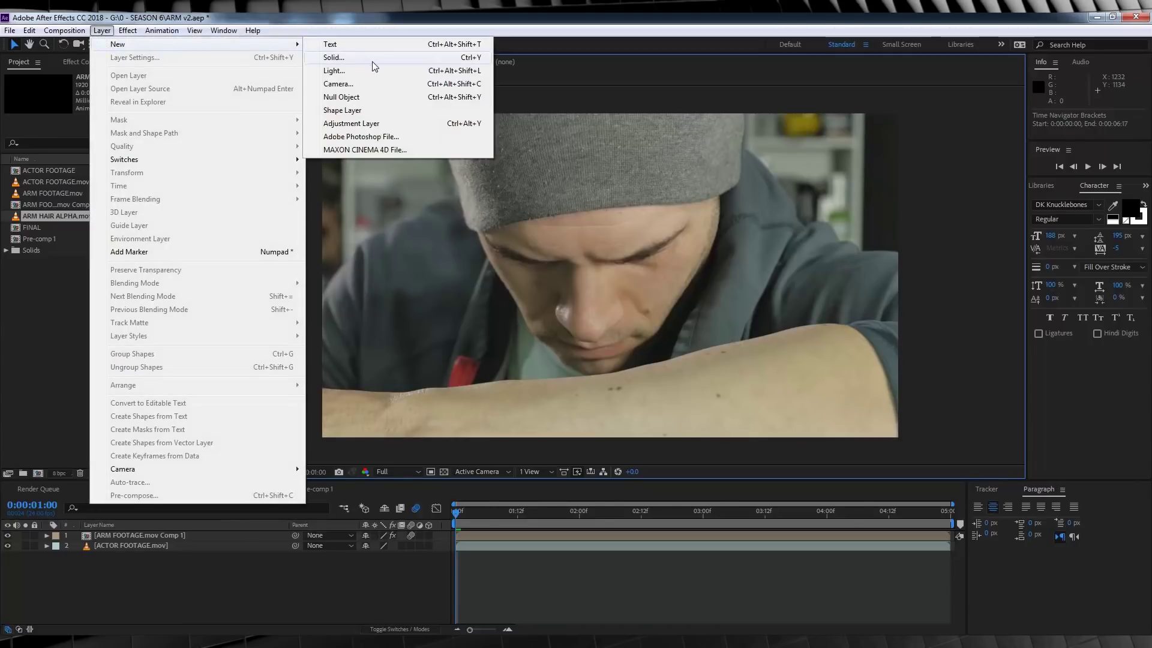
pyautogui.click(372, 95)
pyautogui.click(120, 534)
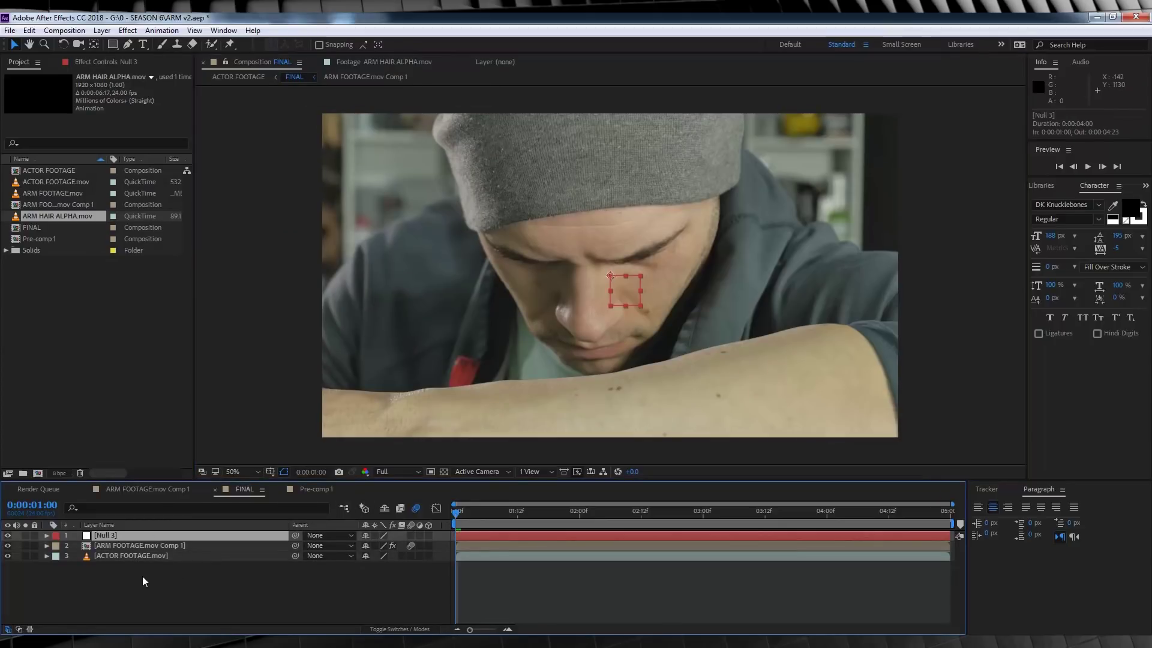
pyautogui.hotkey('ctrl', 'v')
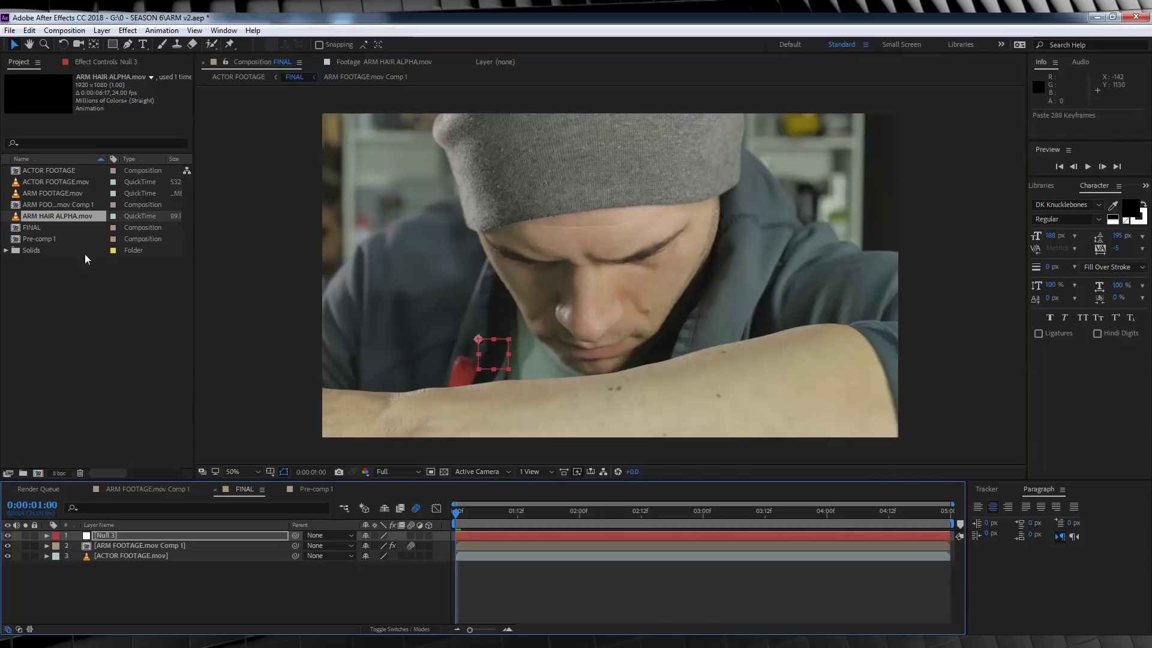
# Add ARM HAIR ALPHA.mov above the null object, shifted 20 px to the left, and parent it to the null
pyautogui.moveTo(66, 214); pyautogui.dragTo(136, 535)
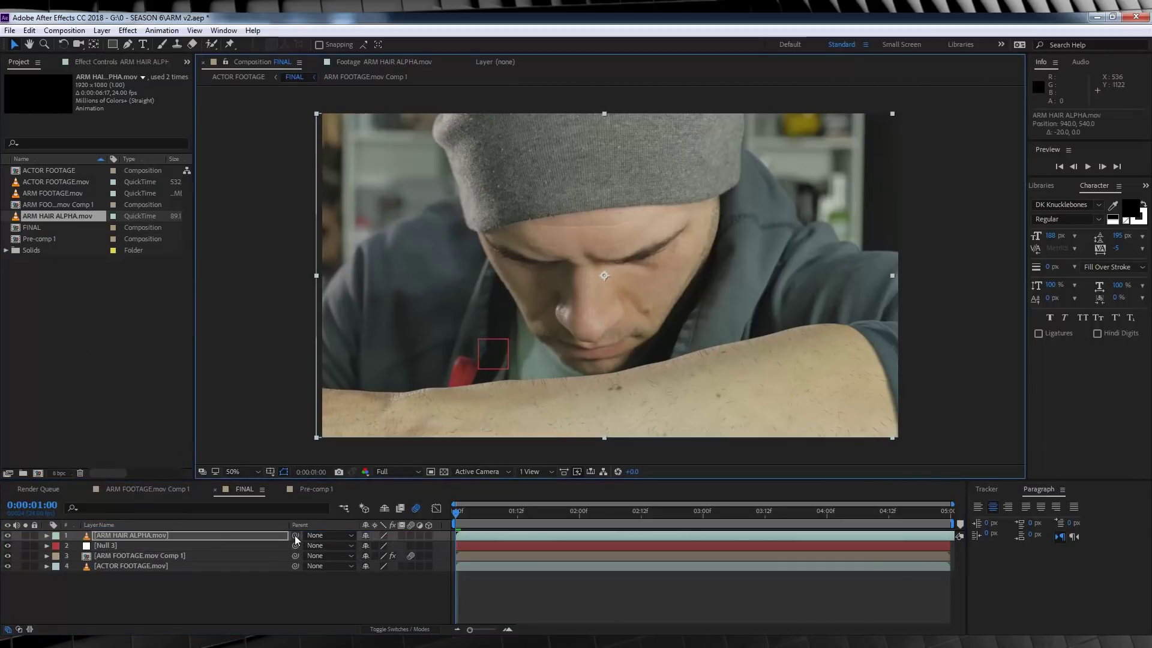
pyautogui.moveTo(294, 535); pyautogui.dragTo(174, 549)
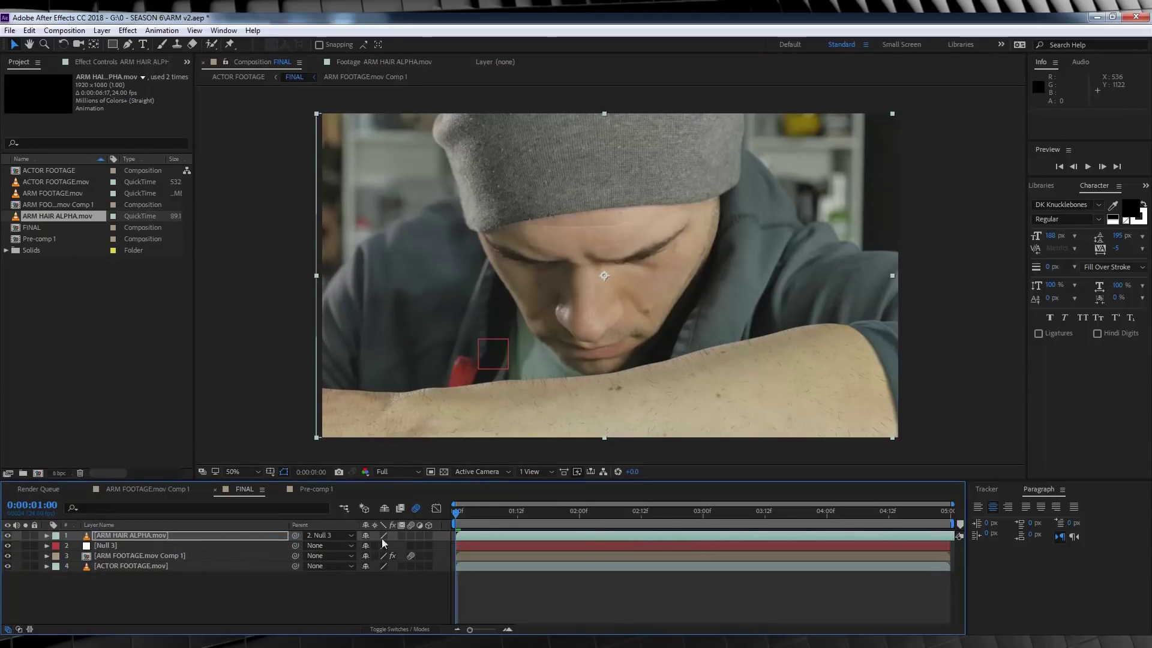
pyautogui.click(416, 510)
pyautogui.click(416, 510)
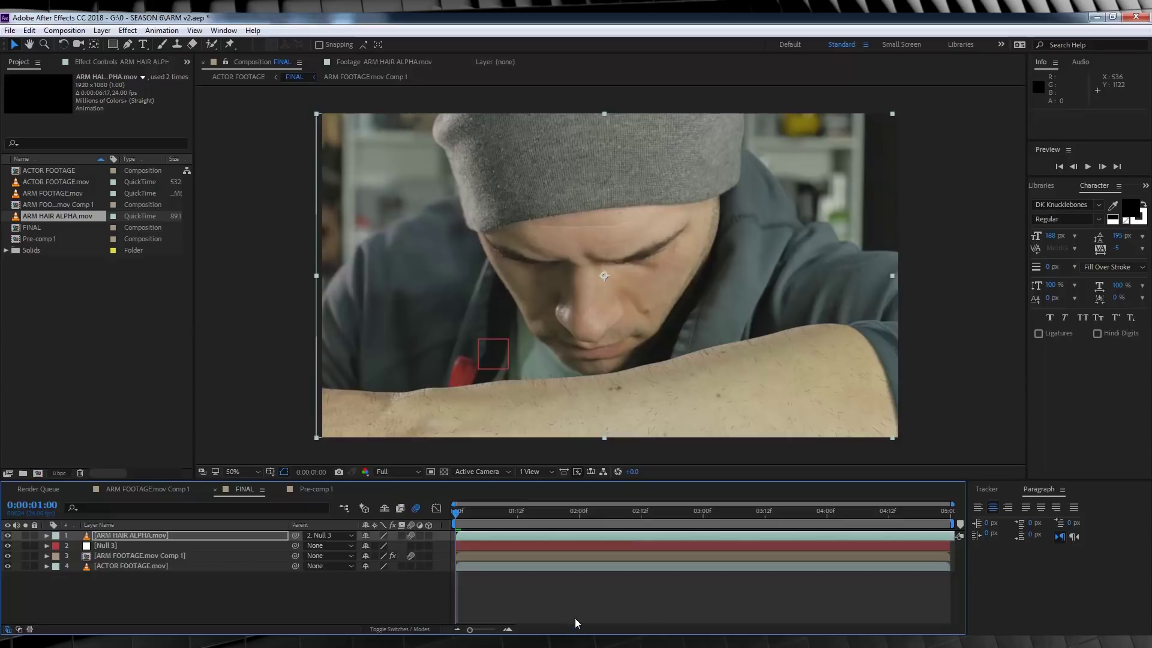
# Preview the FINAL composition's motion and check the Colorista III effect on the ARM HAIR ALPHA.mov layer
pyautogui.press('space')
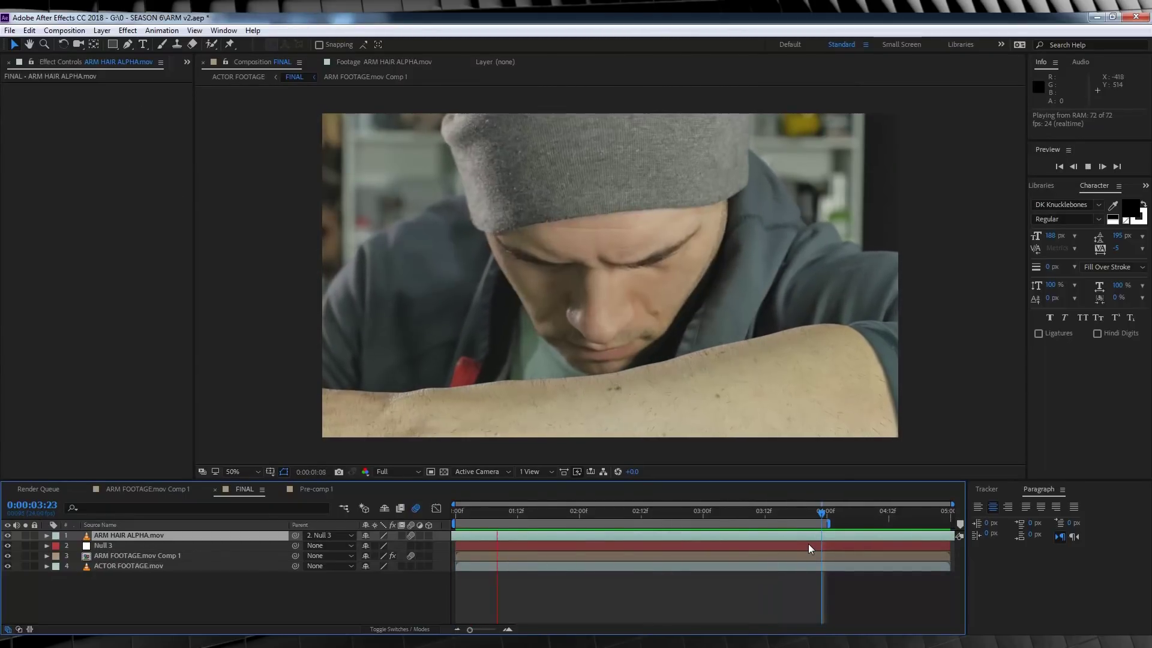
pyautogui.press('space')
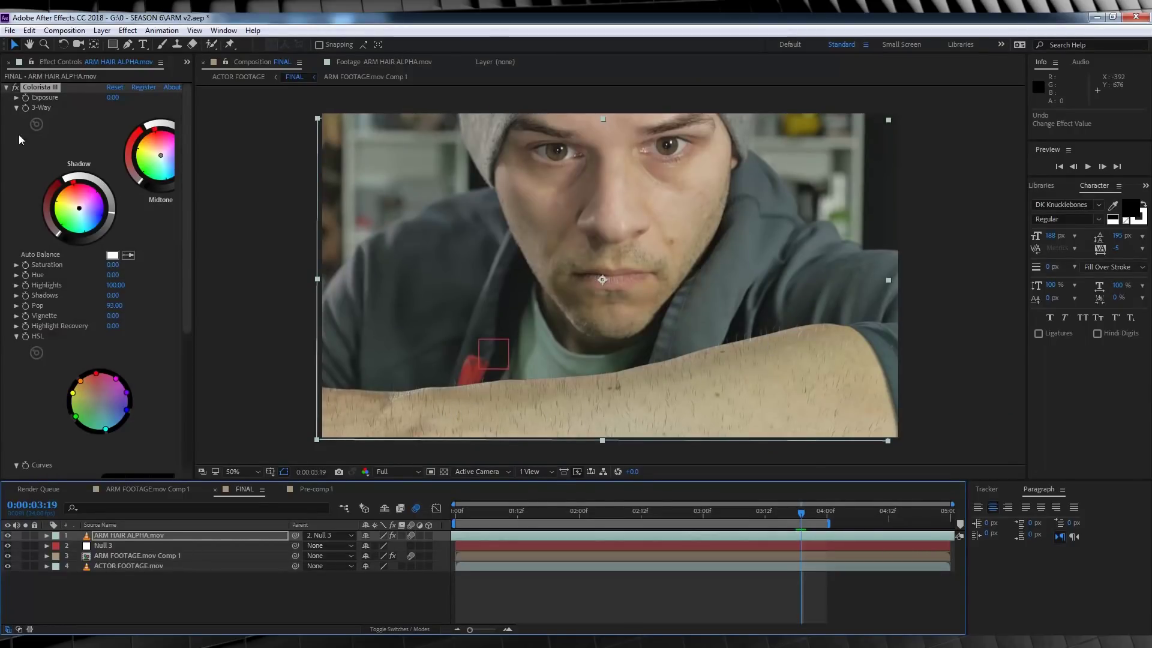
pyautogui.click(17, 90)
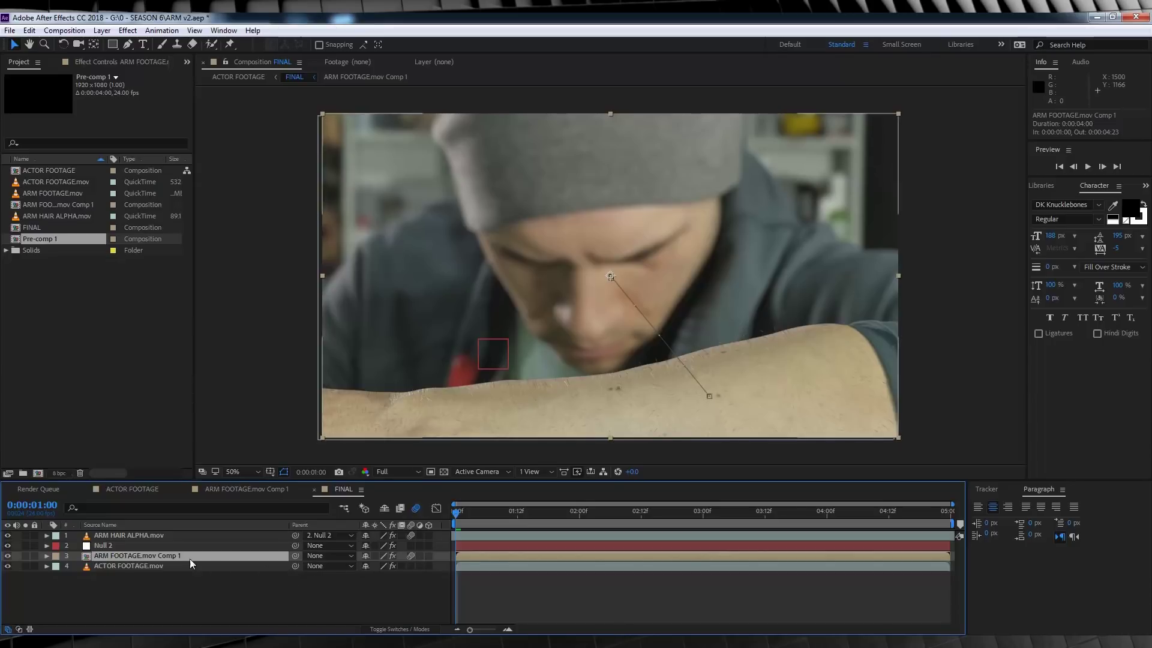
# Pre-compose the ARM HAIR ALPHA.mov, null and ARM FOOTAGE.mov Comp 1 layers as ARM, moving all attributes into the new composition
pyautogui.click(206, 606)
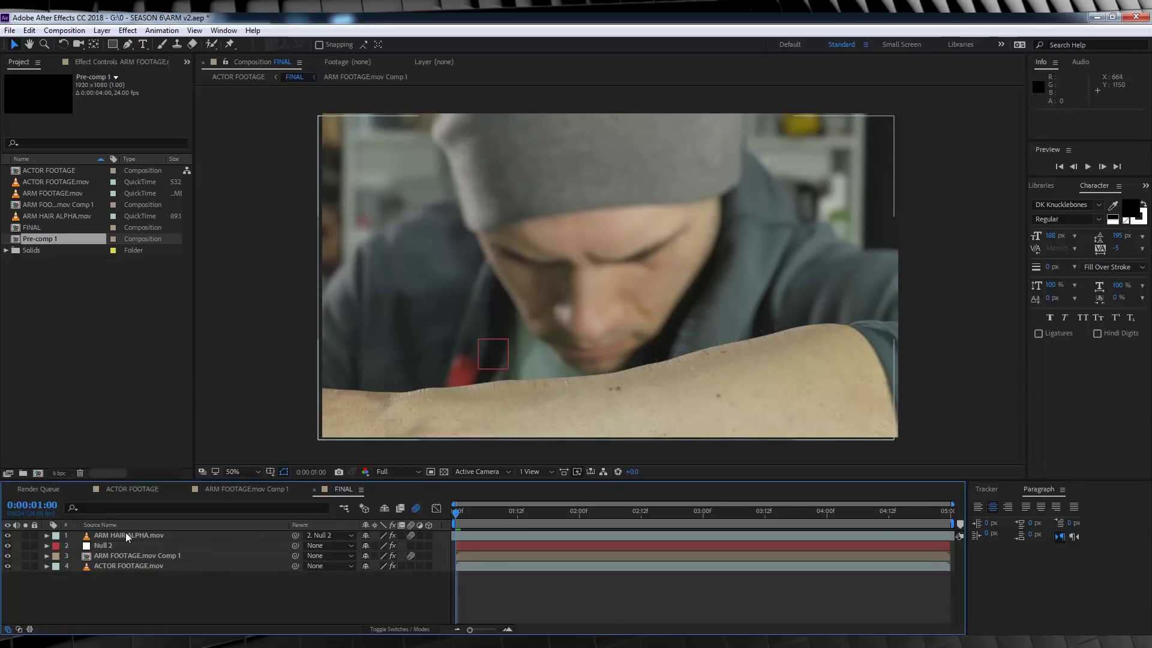
pyautogui.click(121, 558)
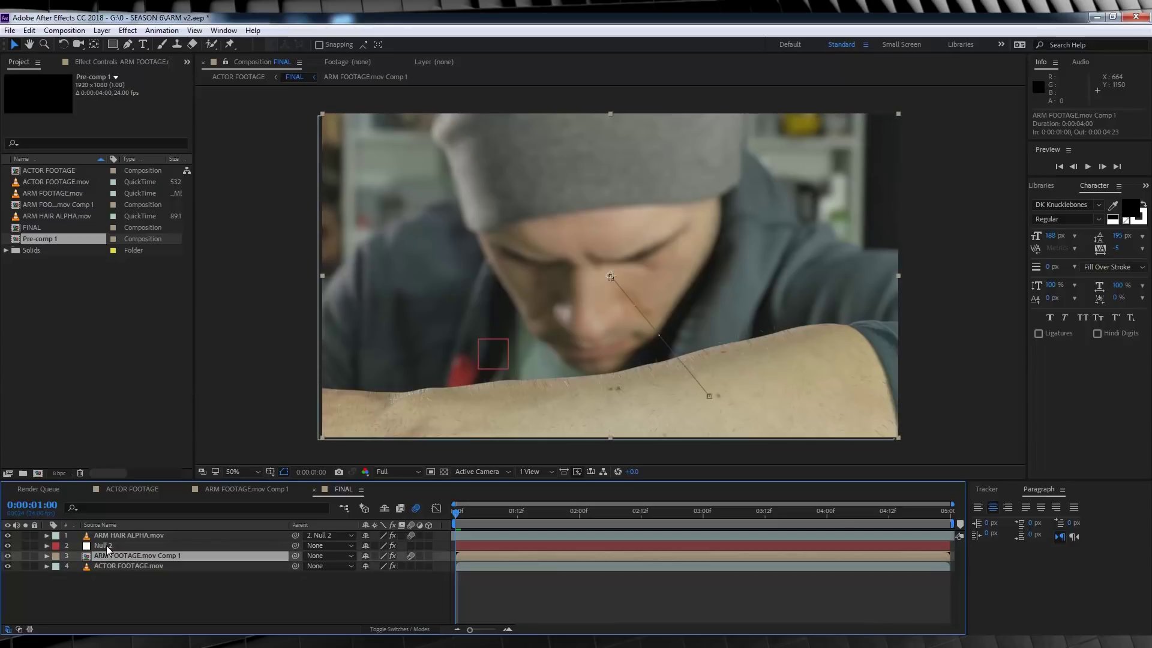
pyautogui.keyDown('ctrl'); pyautogui.click(106, 545); pyautogui.keyUp('ctrl')
pyautogui.keyDown('ctrl'); pyautogui.click(147, 534); pyautogui.keyUp('ctrl')
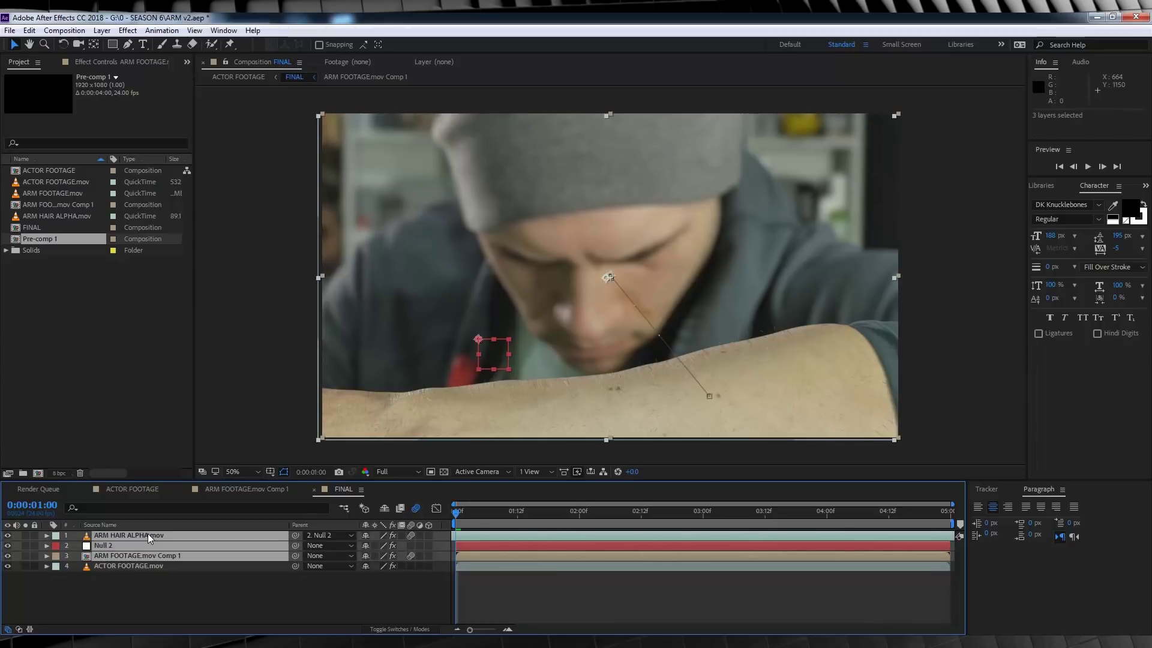
pyautogui.rightClick(148, 534)
pyautogui.click(209, 423)
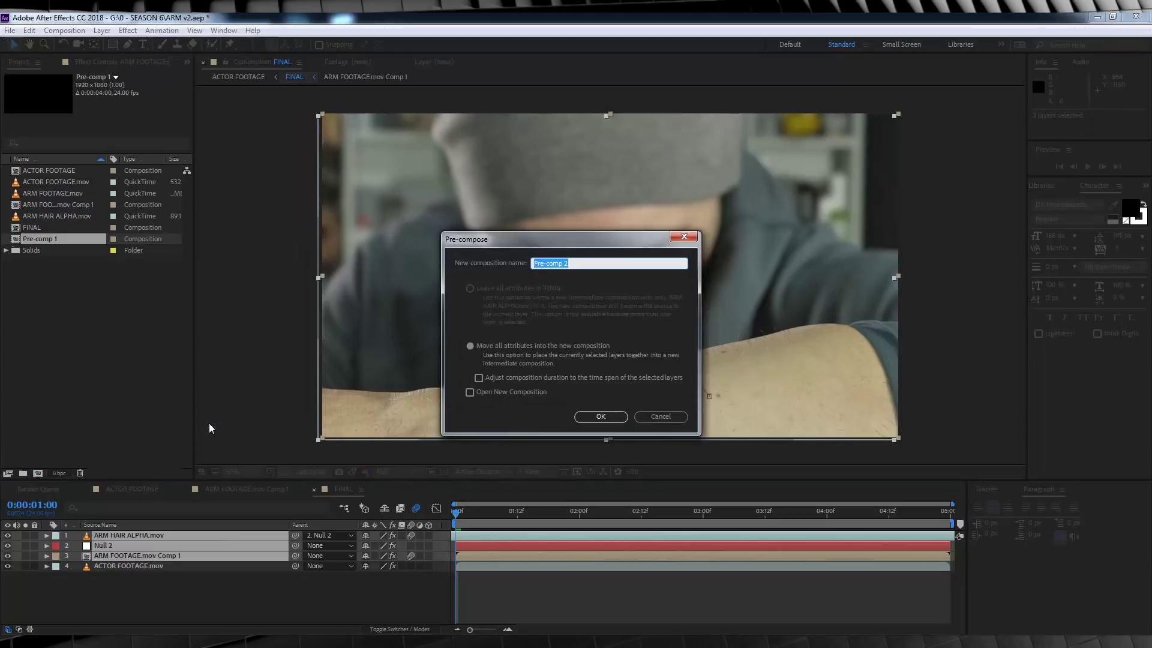
pyautogui.write('ARM')
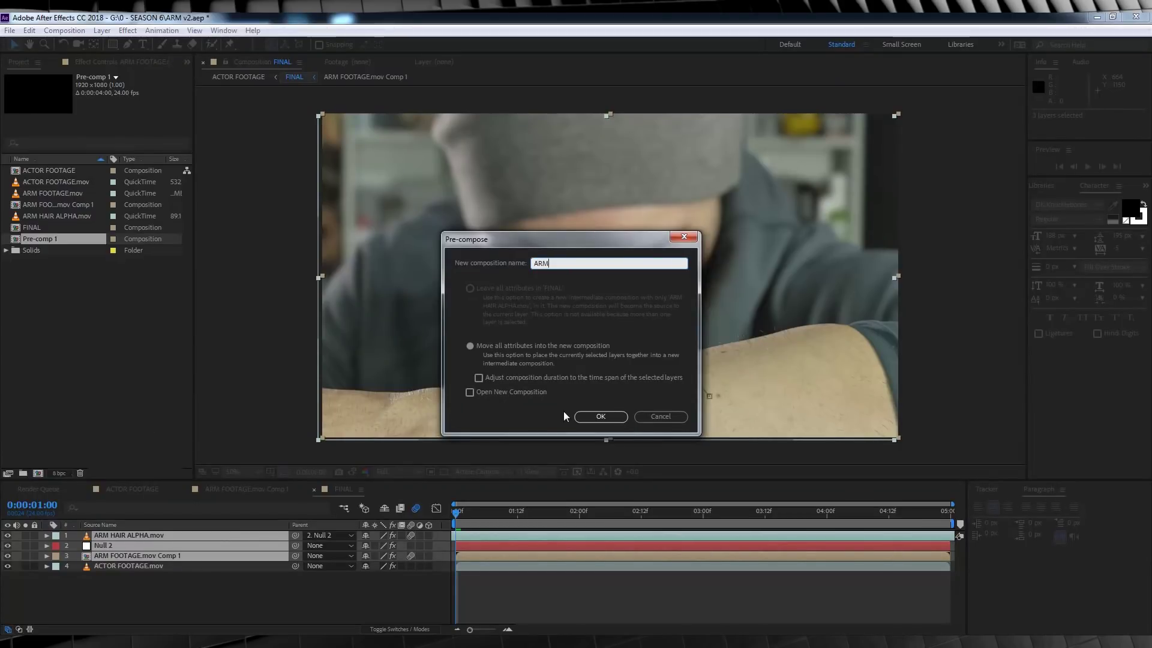
pyautogui.click(597, 416)
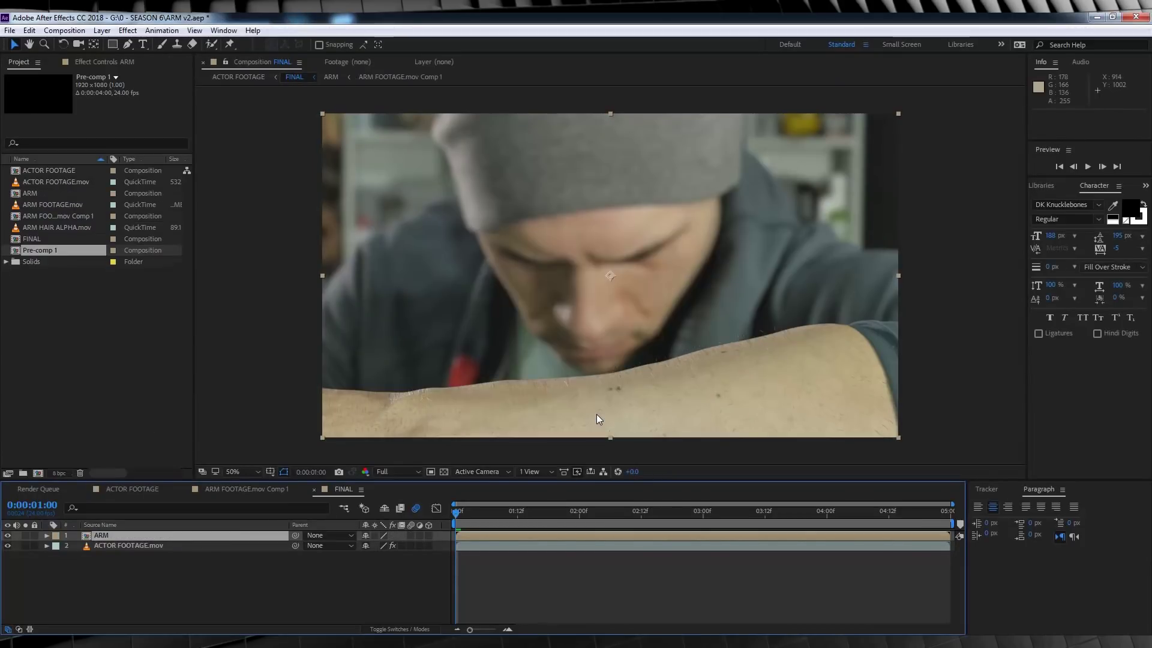